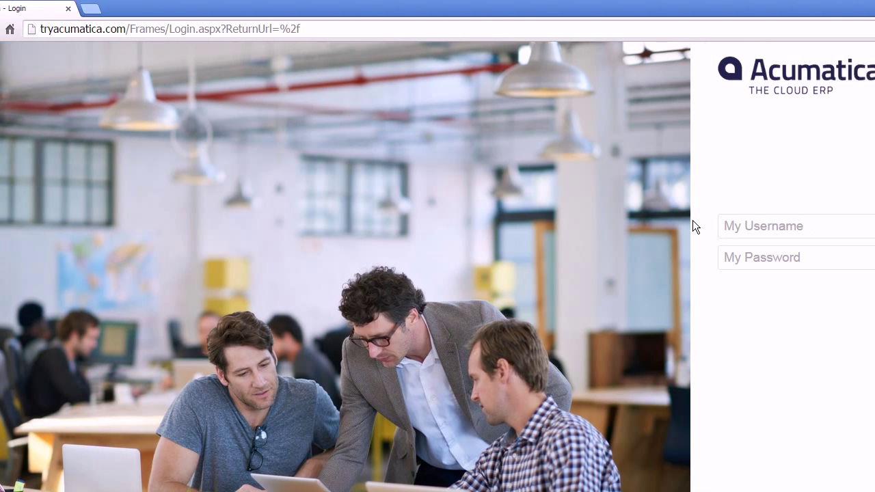
# - Sign in with the administrator username and account password, then go to the System area
pyautogui.click(797, 226)
pyautogui.write('admin')
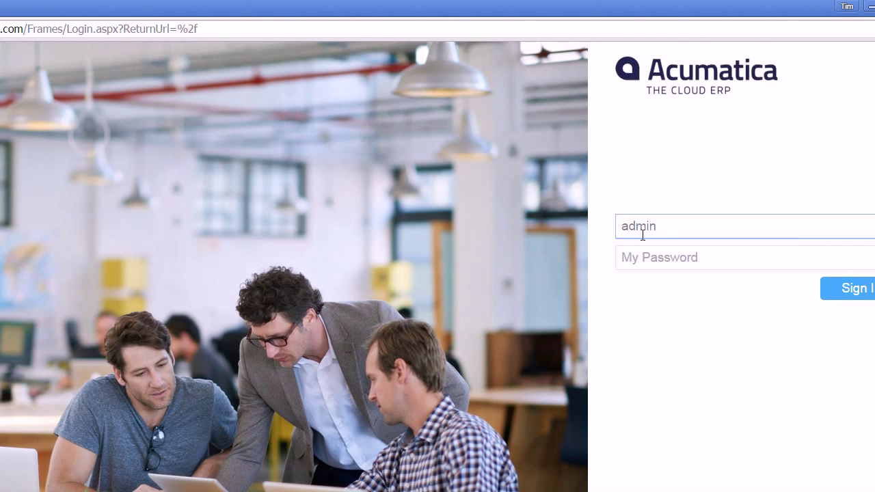
pyautogui.click(686, 257)
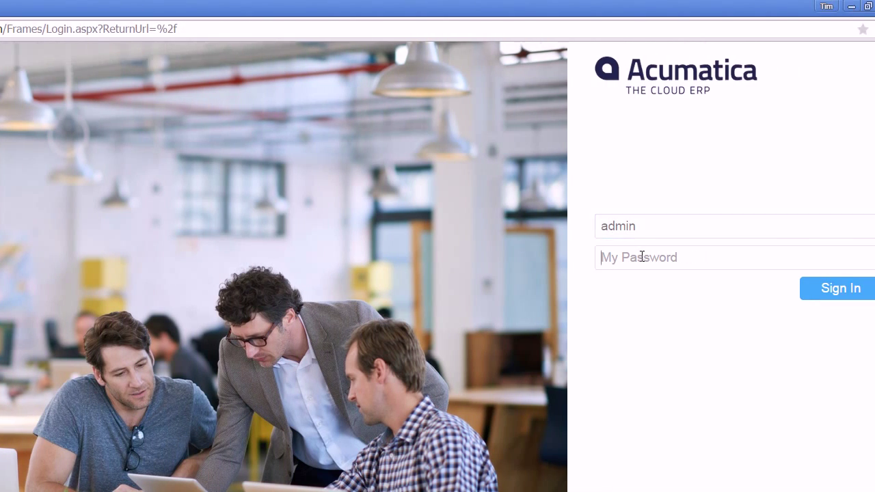
pyautogui.write('1')
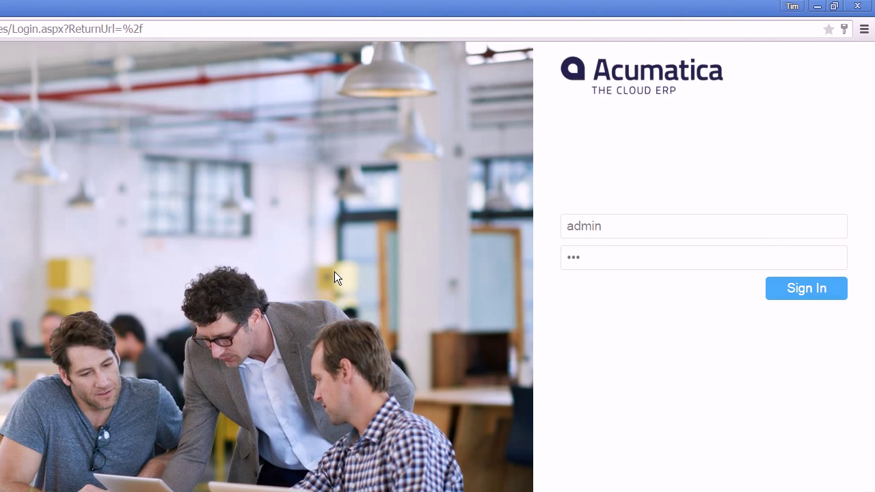
pyautogui.press('Return')
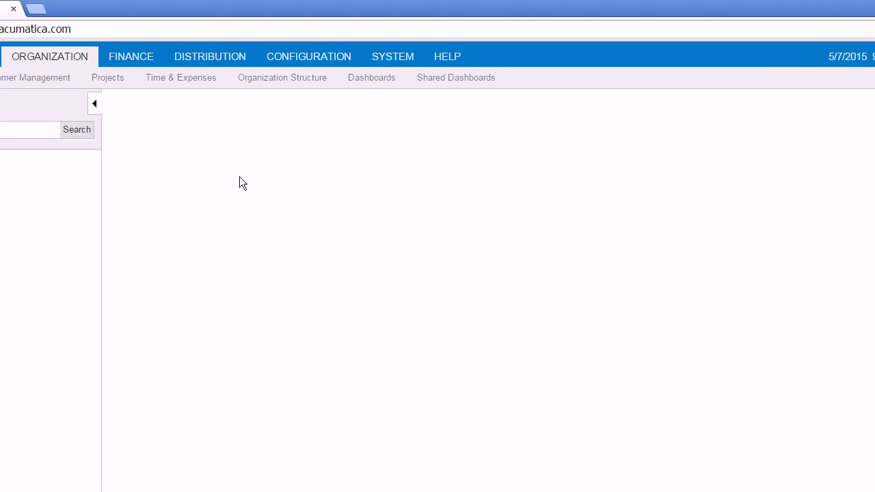
pyautogui.click(395, 60)
# - Open the Generic Inquiry form and title the new inquiry 'testcustomer'
pyautogui.click(141, 79)
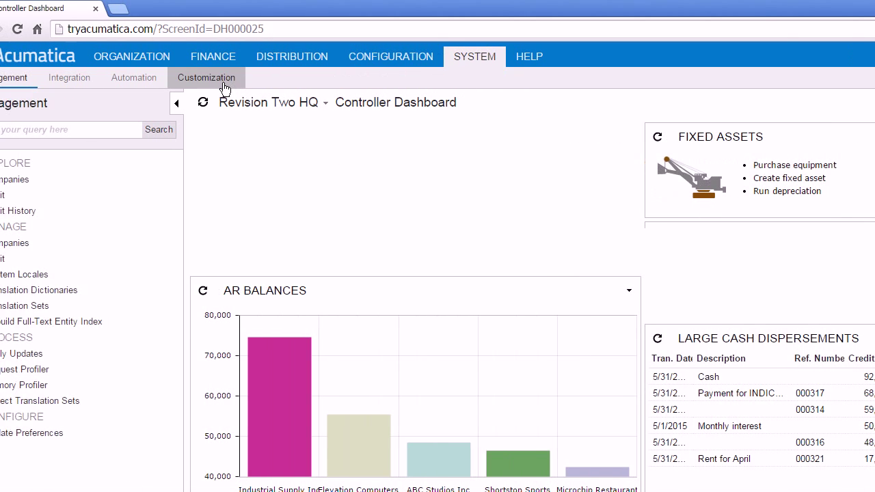
pyautogui.click(52, 198)
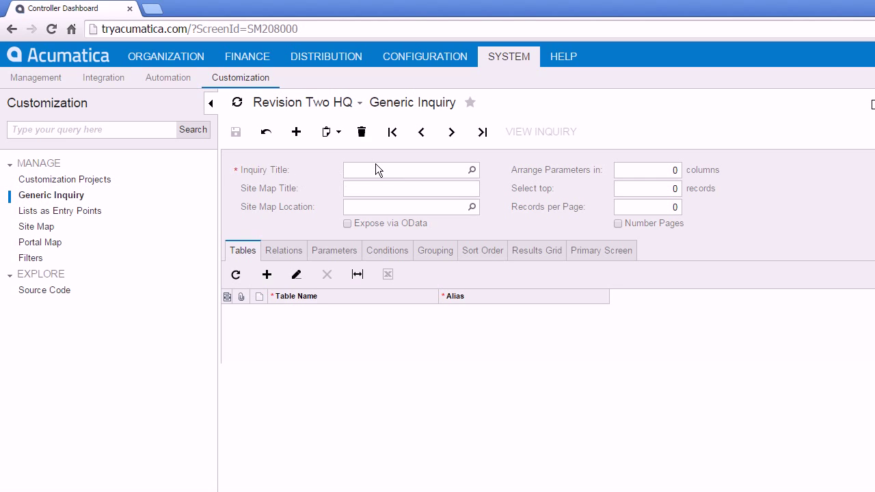
pyautogui.click(378, 172)
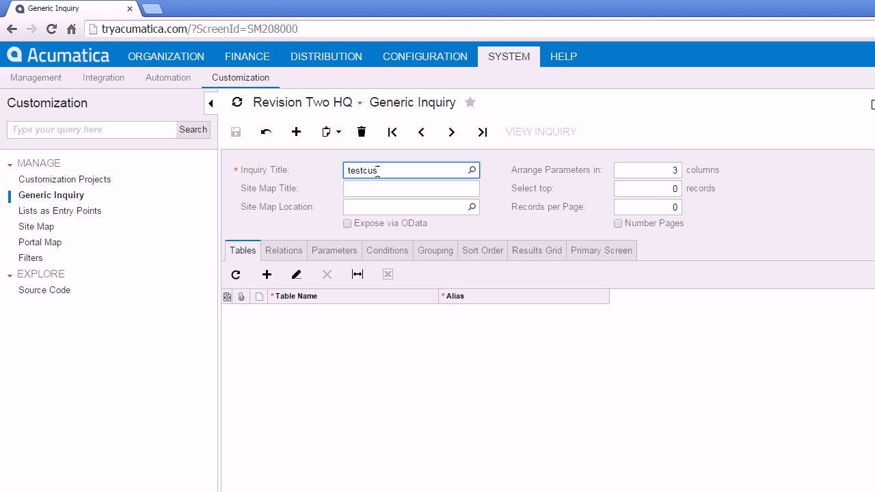
pyautogui.write('testcustomer')
pyautogui.press('Tab')
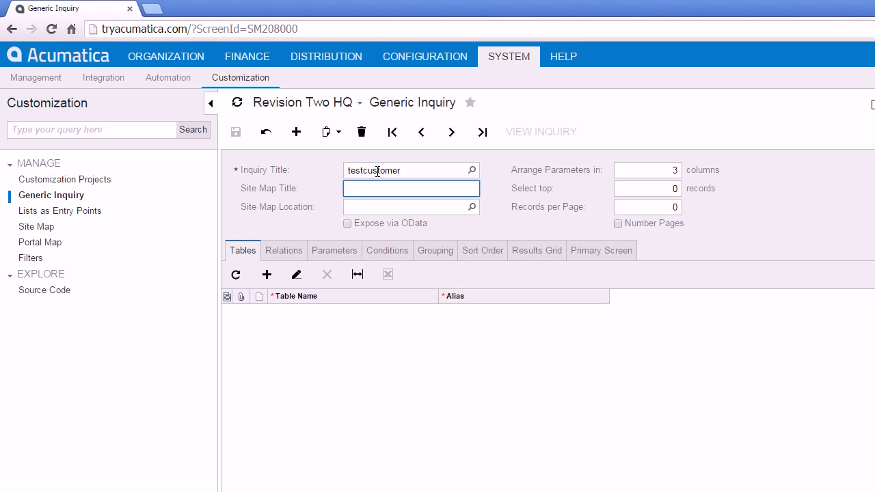
# - Place the inquiry under Explore in the site map and add an empty table row
pyautogui.click(471, 209)
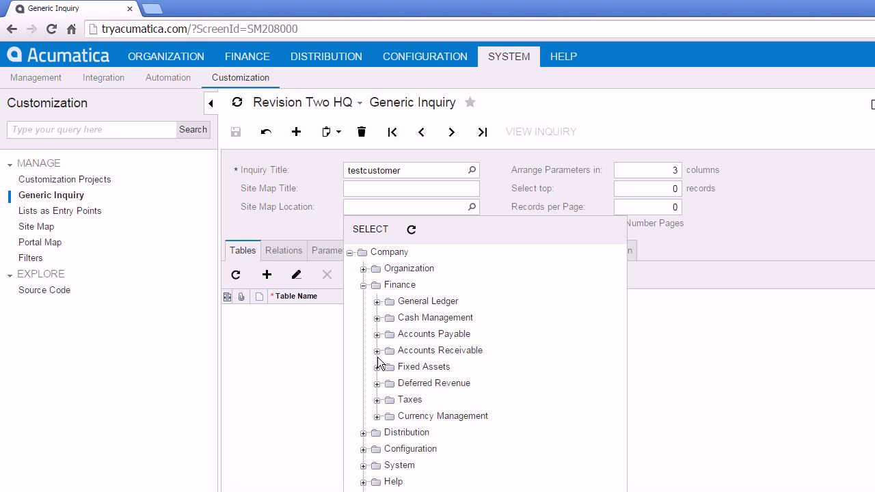
pyautogui.click(377, 354)
pyautogui.click(391, 368)
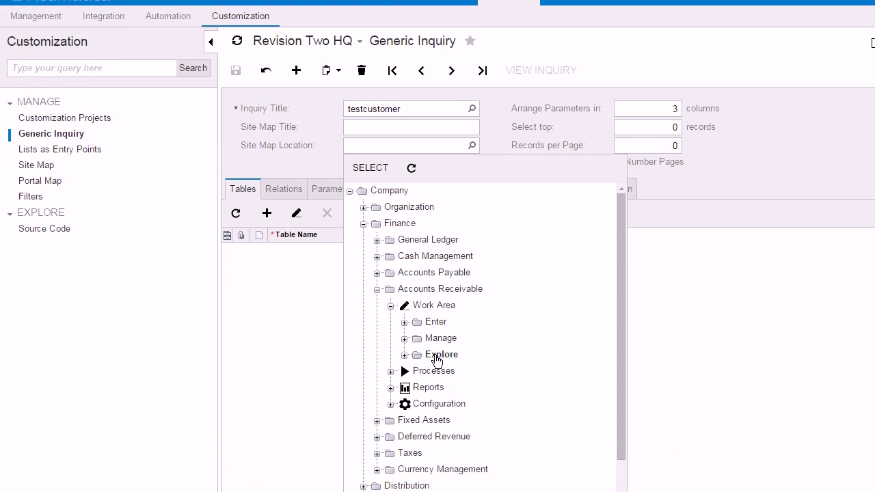
pyautogui.click(370, 168)
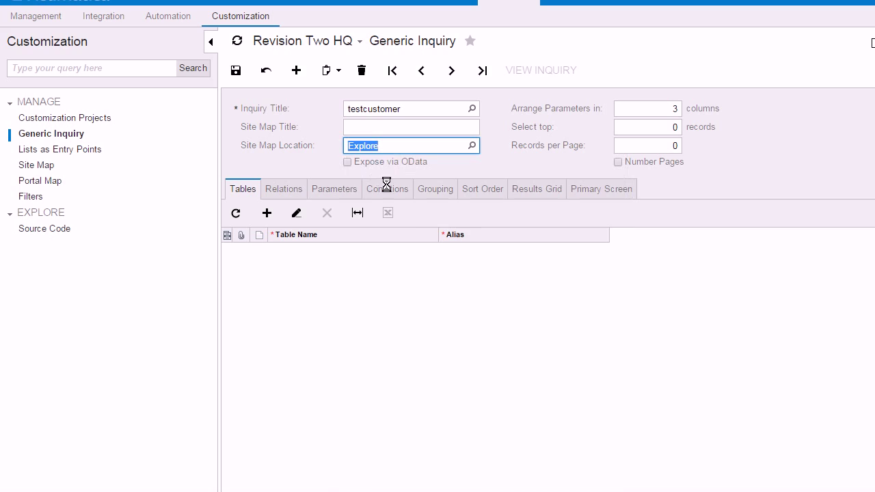
pyautogui.click(290, 269)
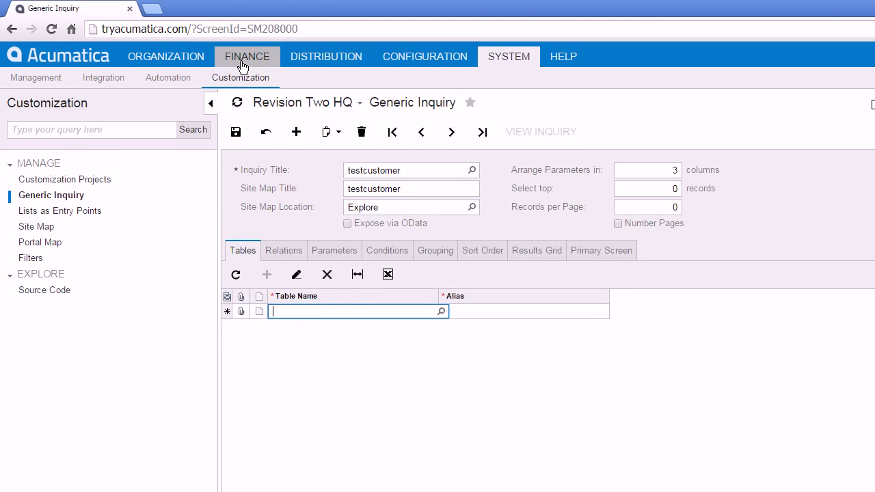
pyautogui.click(239, 37)
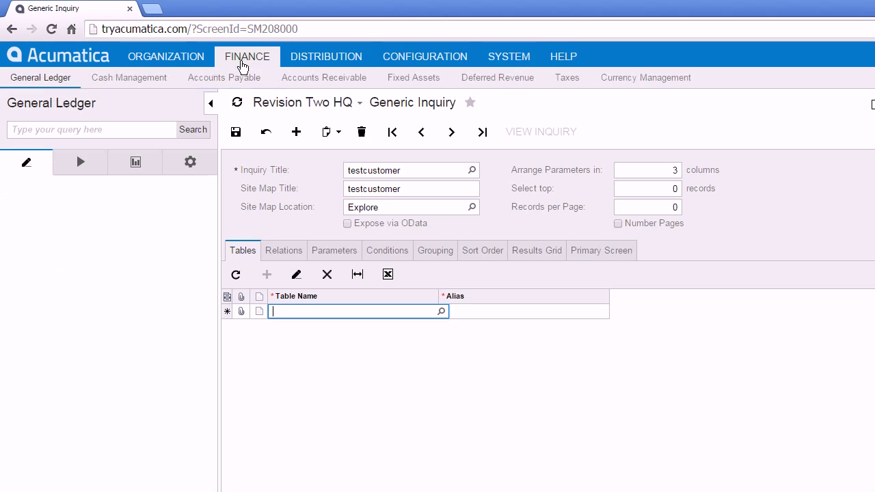
# - Open the Customers screen in a new tab and trace Customer ID to the Customer data class
pyautogui.click(341, 89)
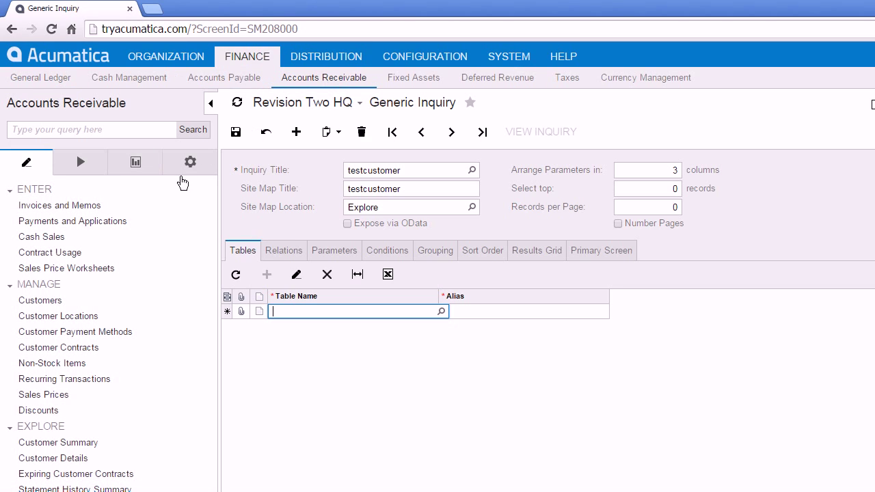
pyautogui.rightClick(48, 307)
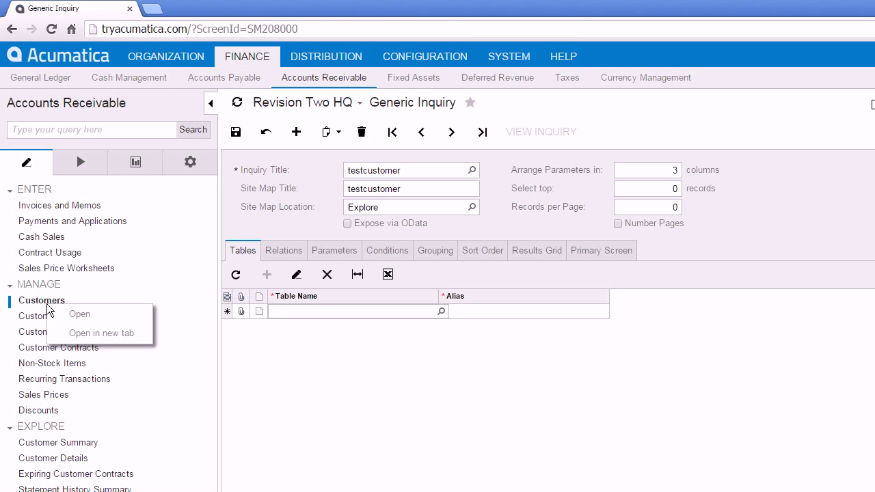
pyautogui.click(63, 334)
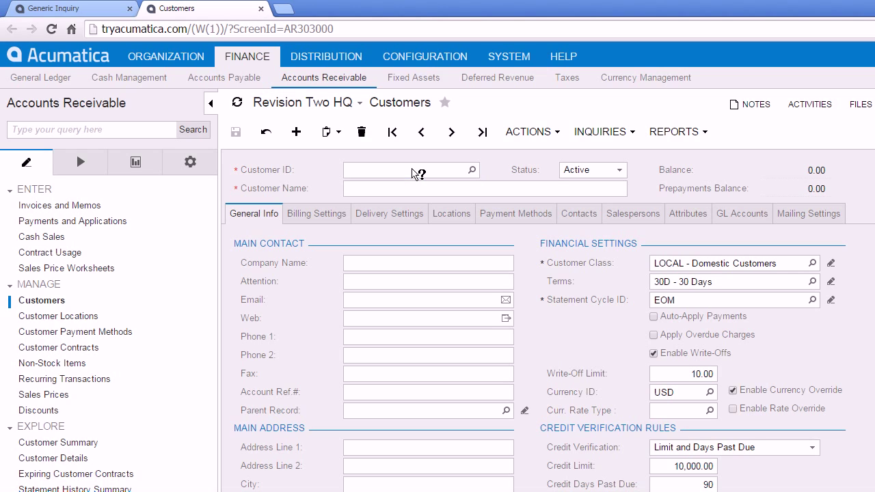
pyautogui.click(414, 174)
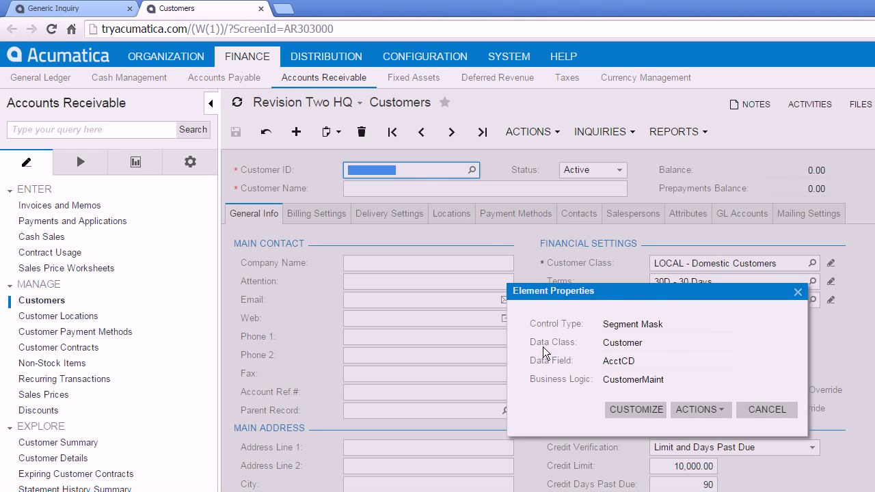
pyautogui.doubleClick(613, 344)
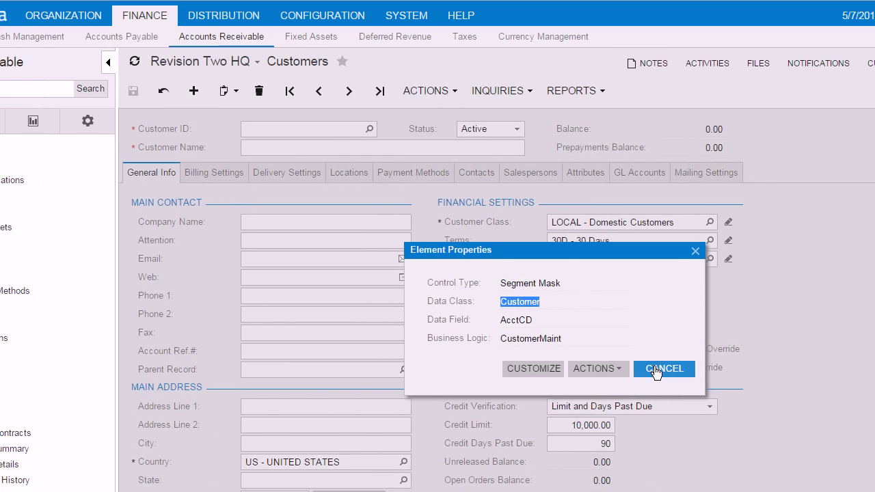
pyautogui.click(655, 370)
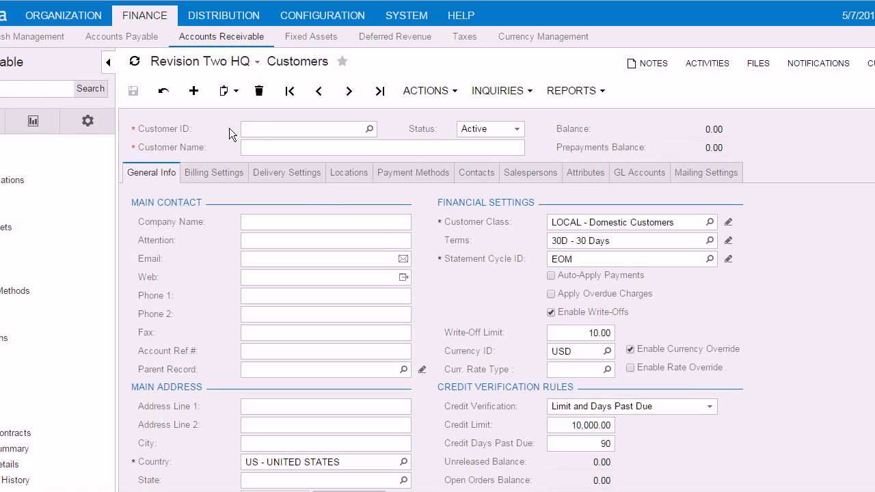
# - Trace the Customers screen's City field to the Address data class
pyautogui.scroll(-2, 247, 335)
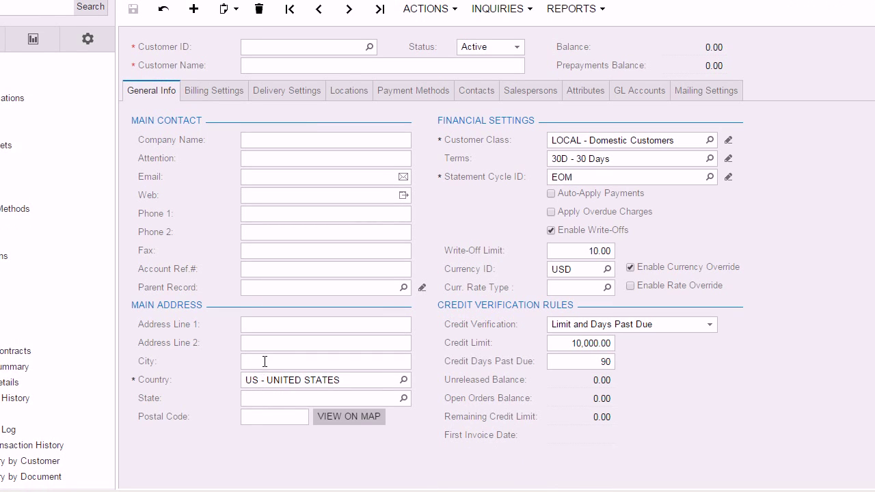
pyautogui.click(267, 360)
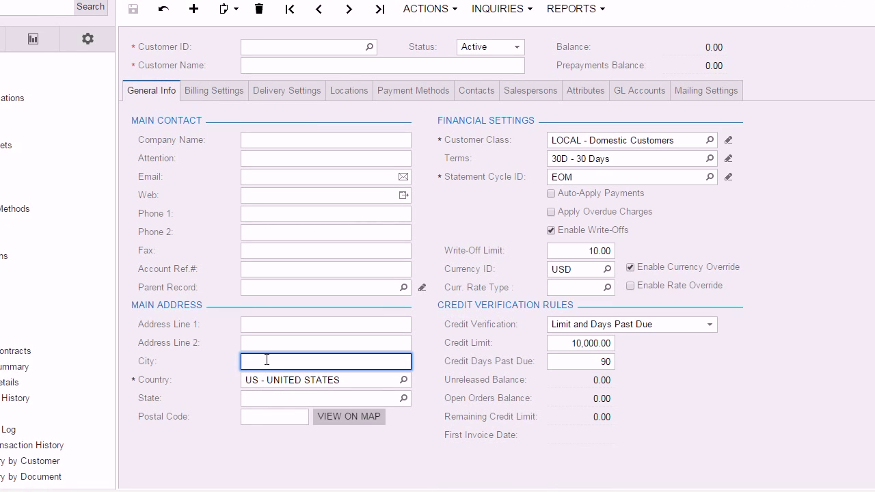
pyautogui.keyDown('ctrl'); pyautogui.keyDown('alt'); pyautogui.click(267, 360); pyautogui.keyUp('alt'); pyautogui.keyUp('ctrl')
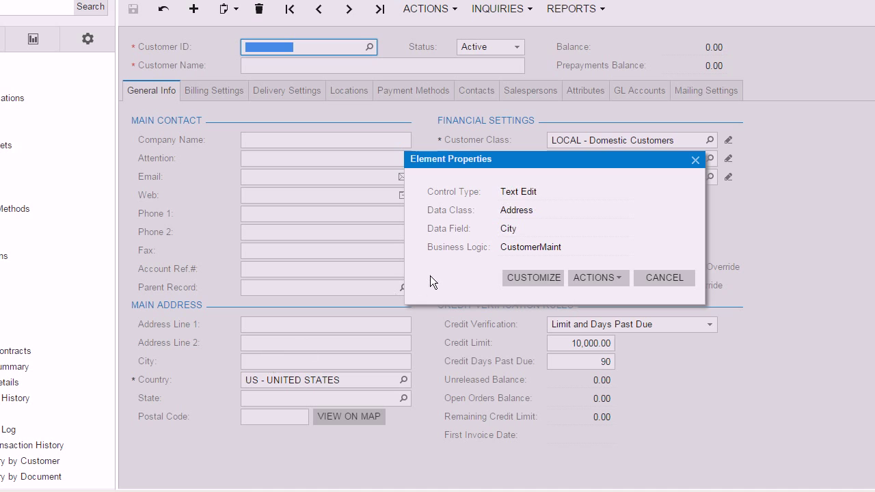
pyautogui.doubleClick(509, 213)
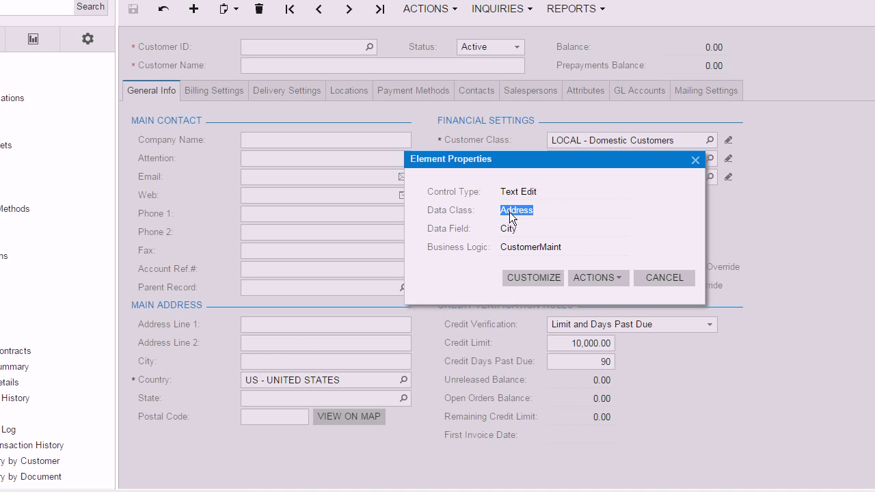
pyautogui.click(664, 278)
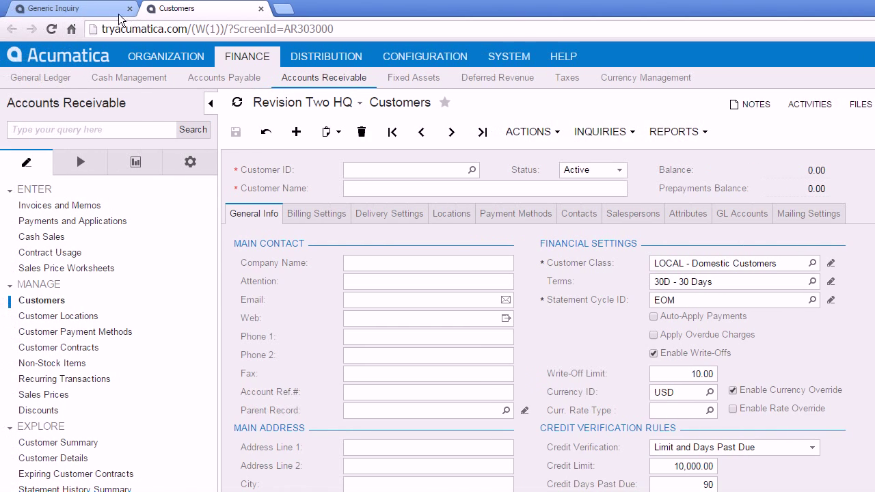
pyautogui.click(55, 8)
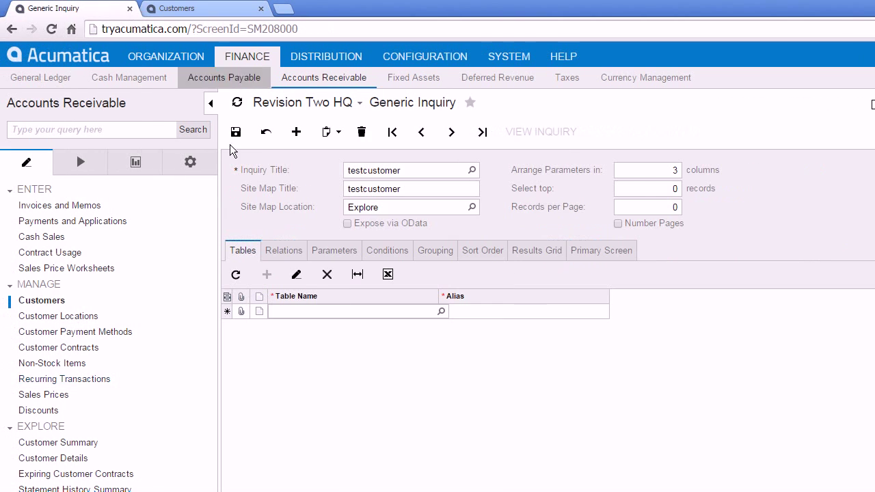
# - Add the PX.Objects.AR.Customer and PX.Objects.CR.Address tables to the inquiry
pyautogui.click(443, 313)
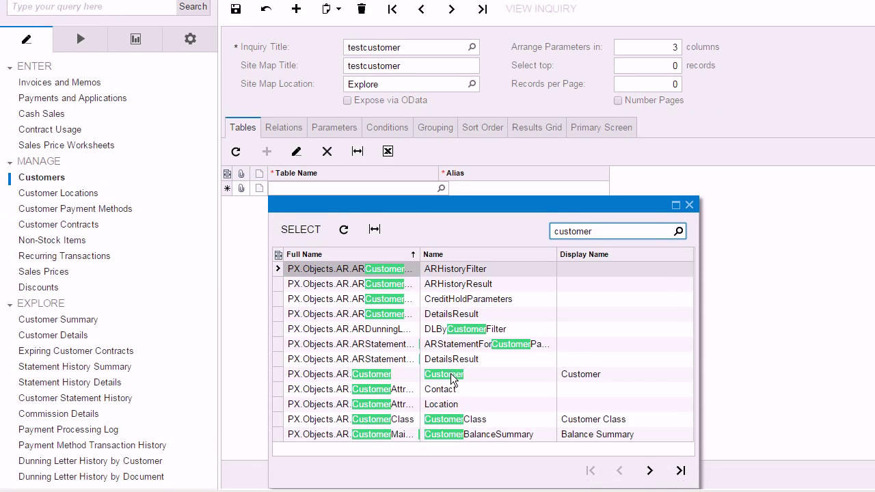
pyautogui.doubleClick(451, 380)
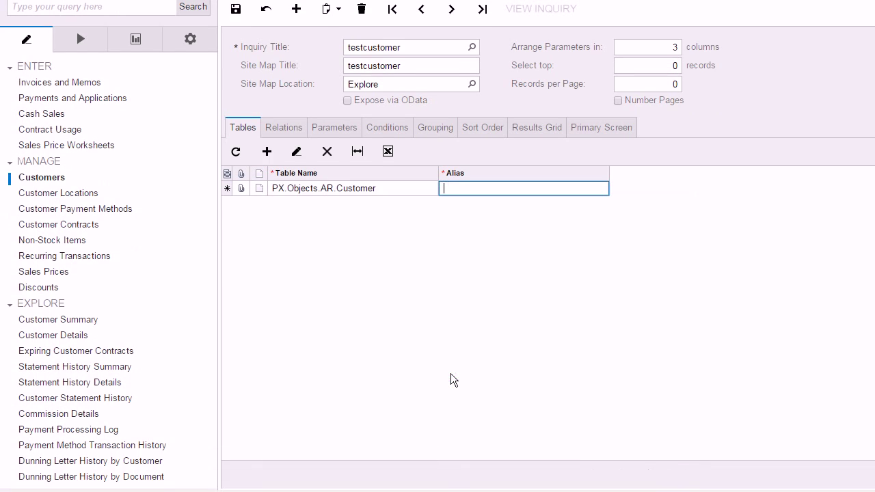
pyautogui.click(266, 151)
pyautogui.click(441, 203)
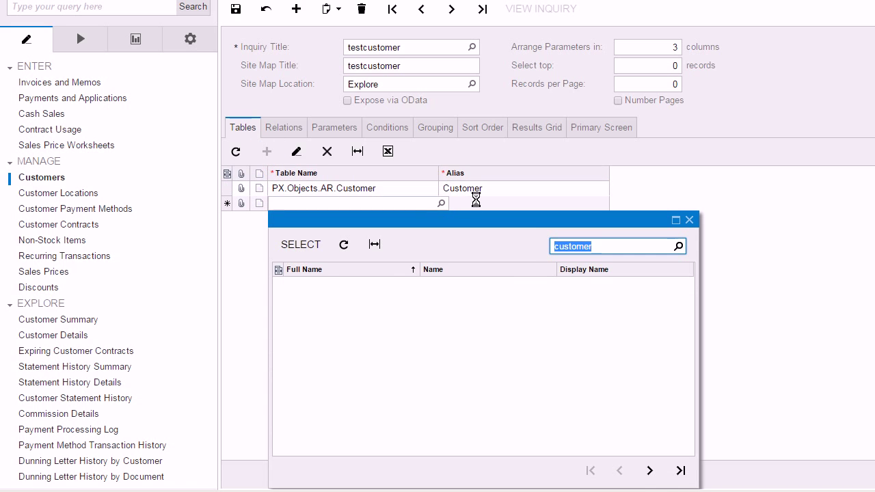
pyautogui.write('address')
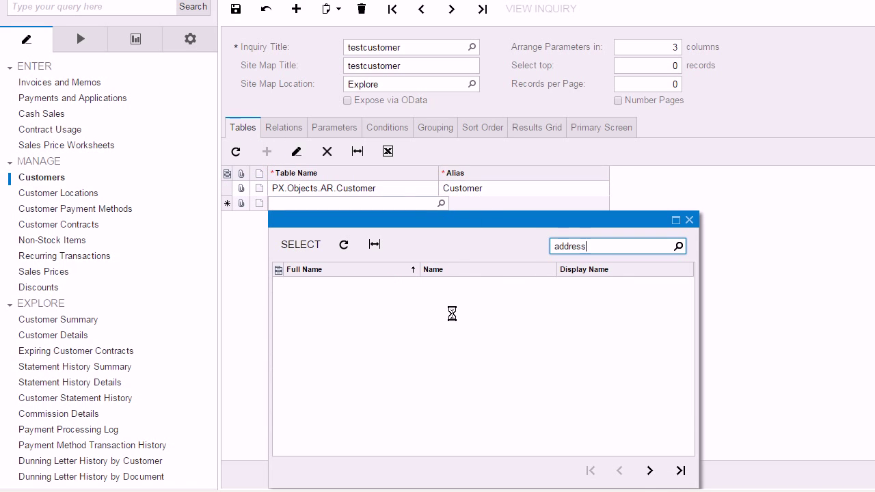
pyautogui.doubleClick(446, 320)
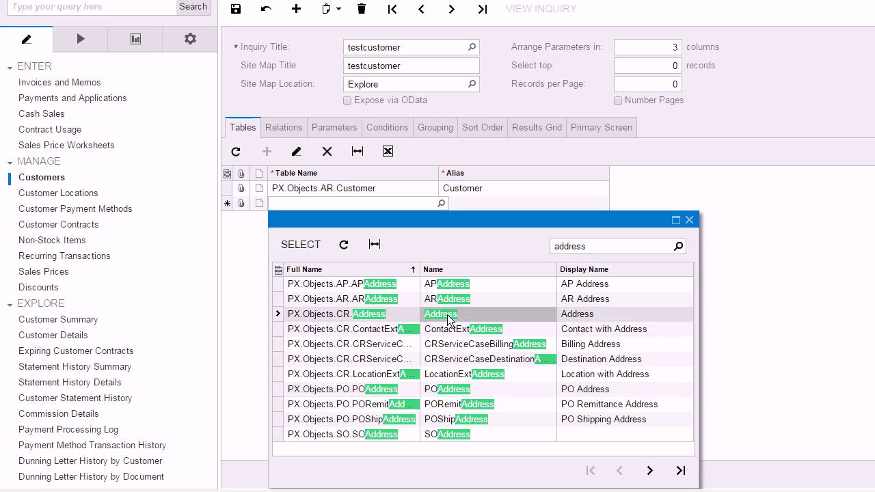
pyautogui.press('Tab')
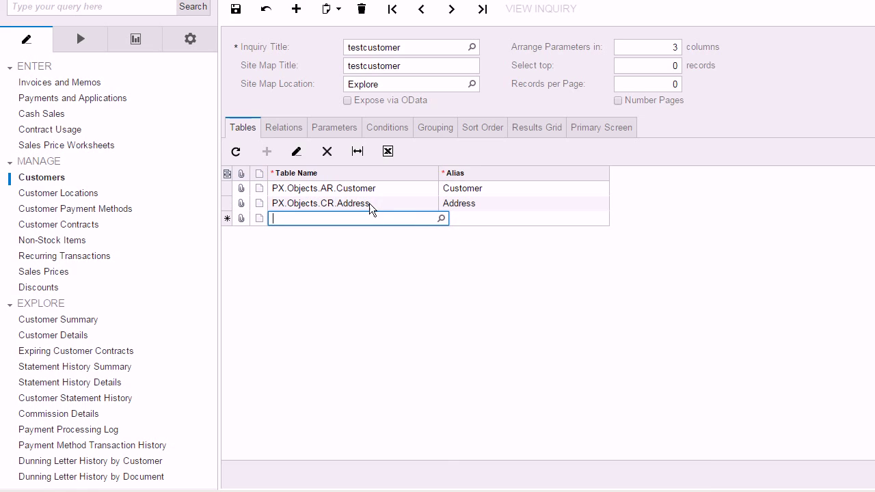
pyautogui.click(282, 134)
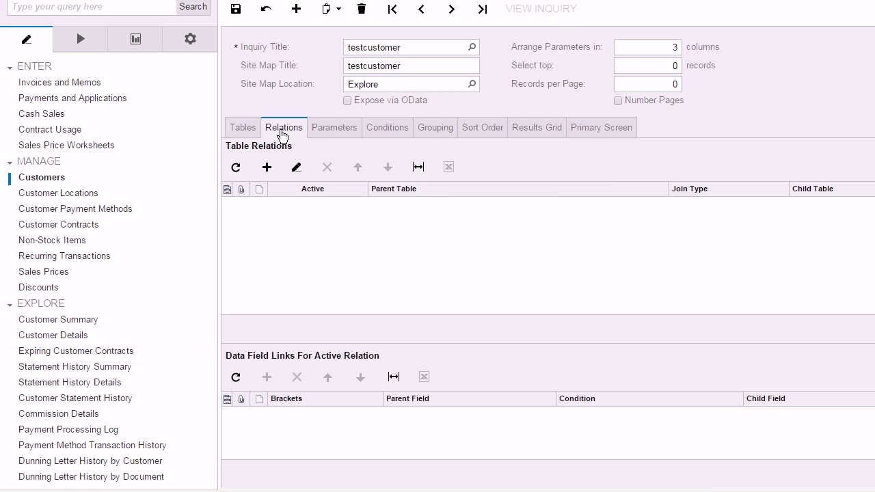
# - Create a relation with parent table Customer and child table Address, and save the inquiry
pyautogui.click(266, 167)
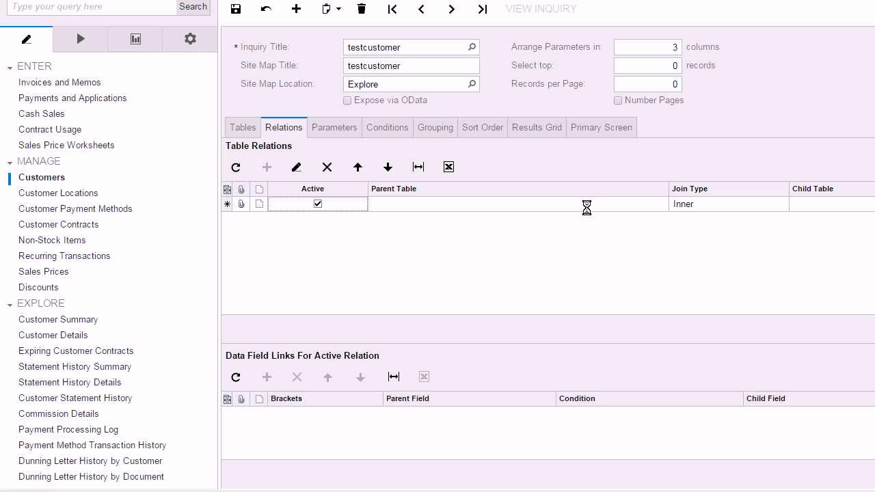
pyautogui.click(601, 207)
pyautogui.click(651, 207)
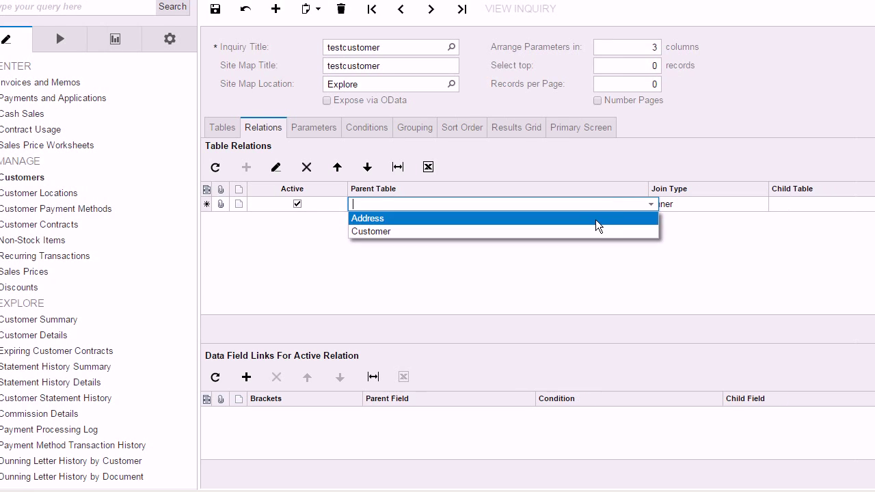
pyautogui.click(592, 235)
pyautogui.click(757, 205)
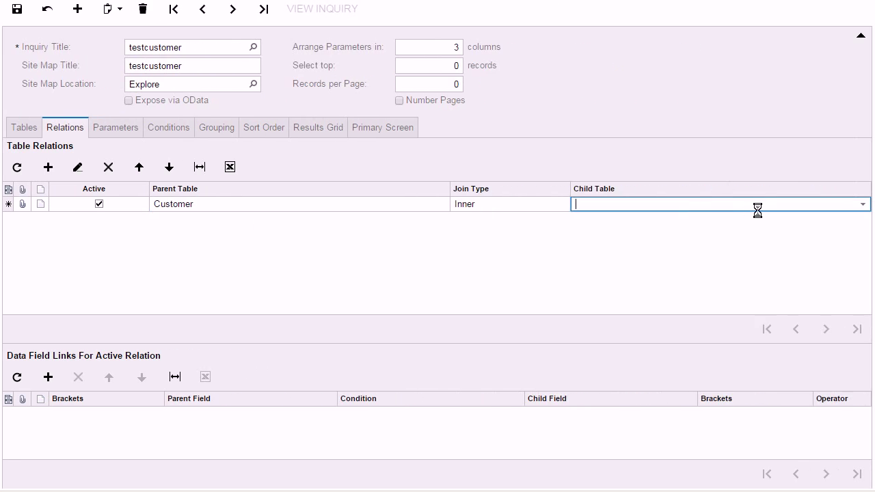
pyautogui.click(862, 204)
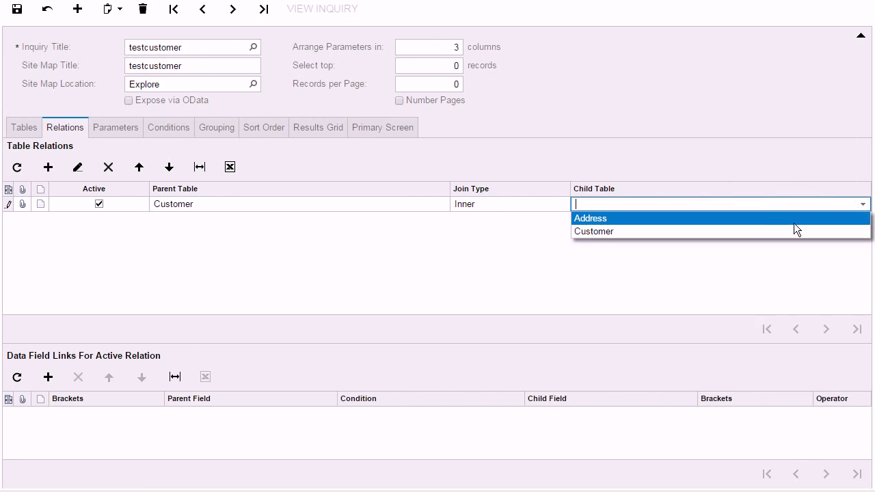
pyautogui.click(746, 219)
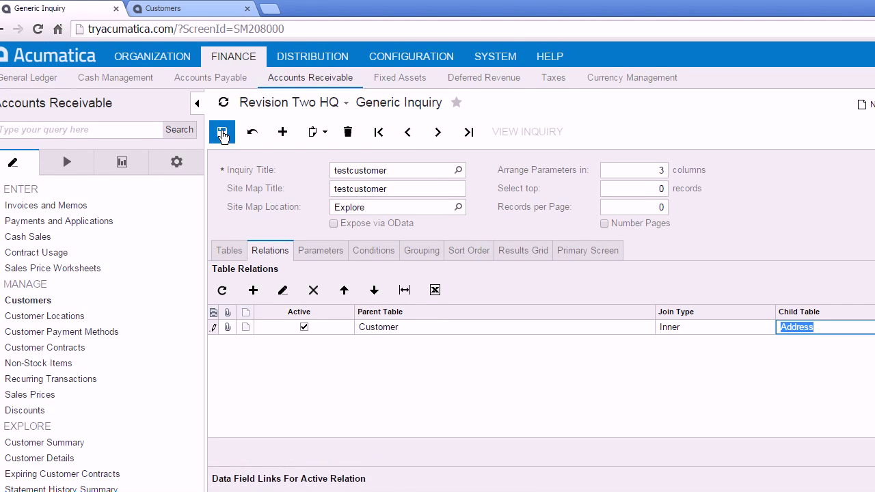
pyautogui.click(17, 9)
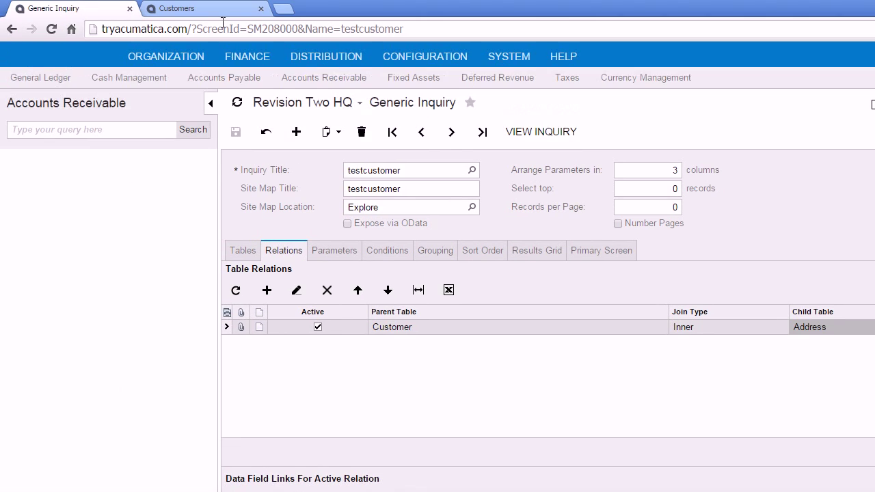
pyautogui.click(198, 9)
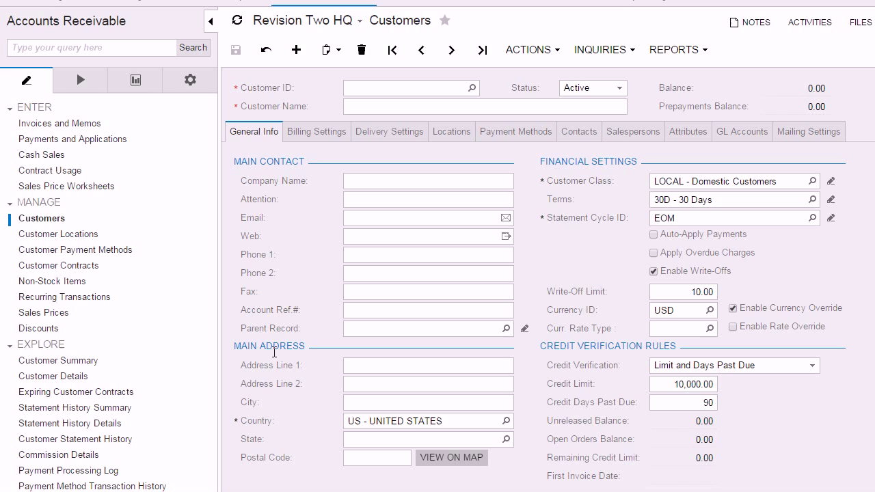
# - Review the customer's Billing and Delivery Settings, then add a data field link row for Customer–Address
pyautogui.click(318, 134)
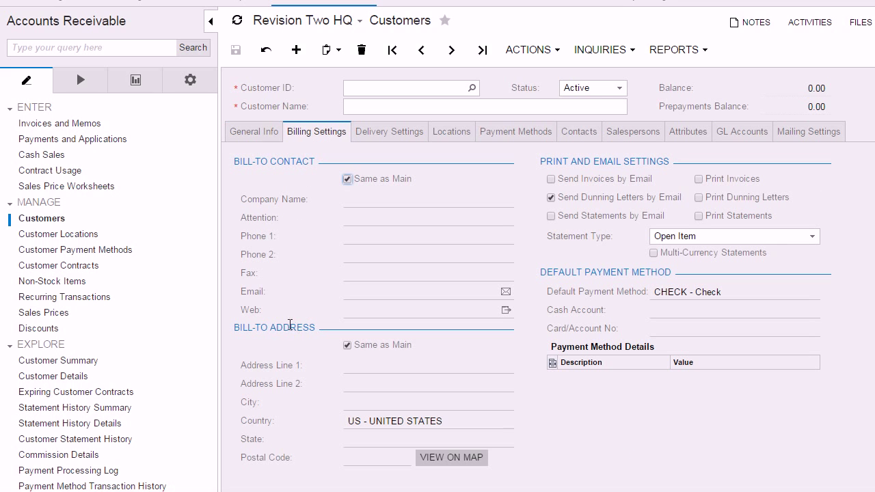
pyautogui.click(381, 132)
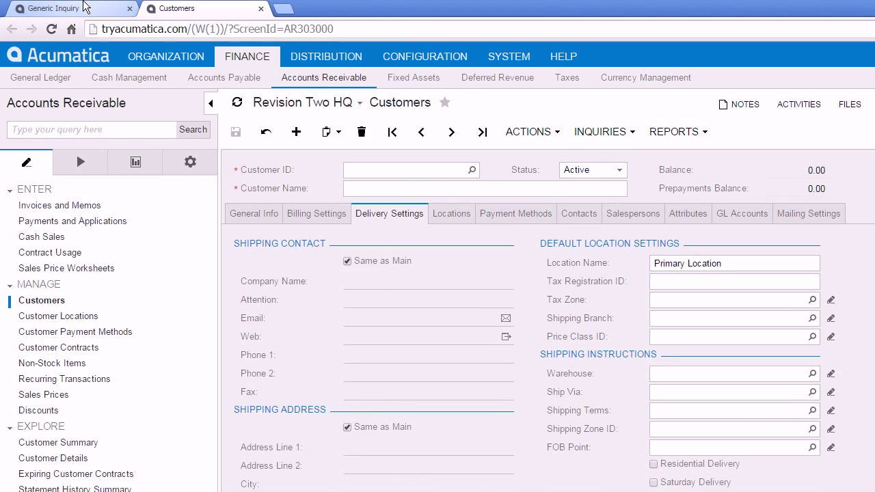
pyautogui.click(72, 9)
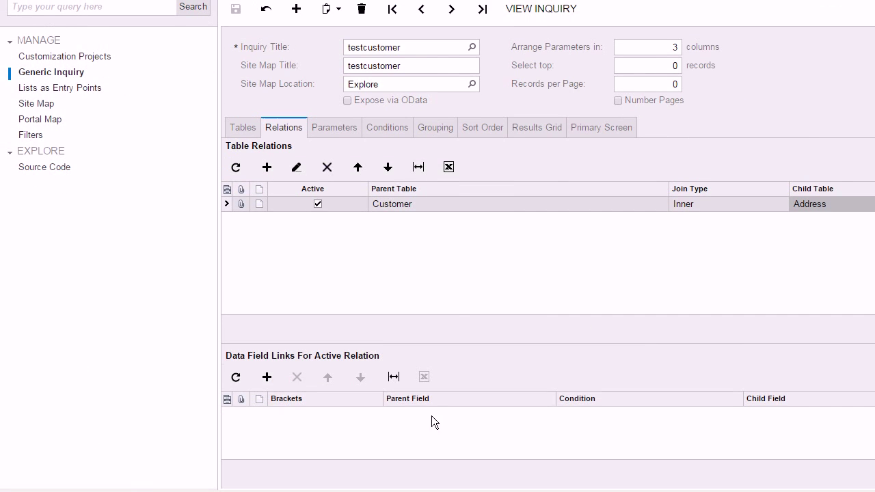
pyautogui.click(438, 418)
pyautogui.click(538, 415)
pyautogui.click(559, 416)
pyautogui.write('addr')
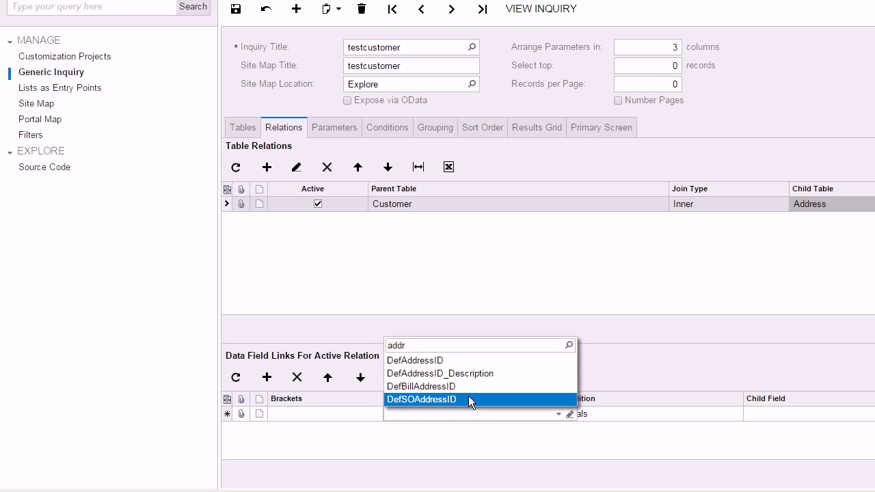
# - Link Customer's DefAddressID to Address's AddressID and save the inquiry
pyautogui.click(467, 361)
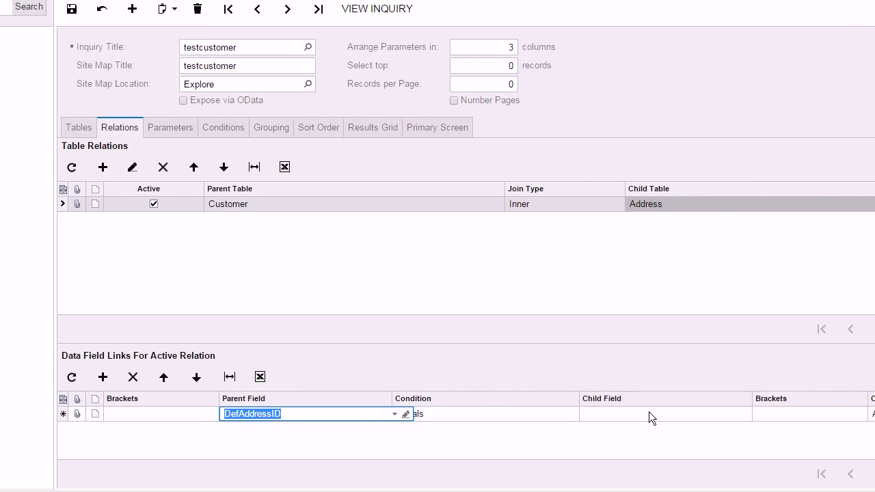
pyautogui.click(649, 414)
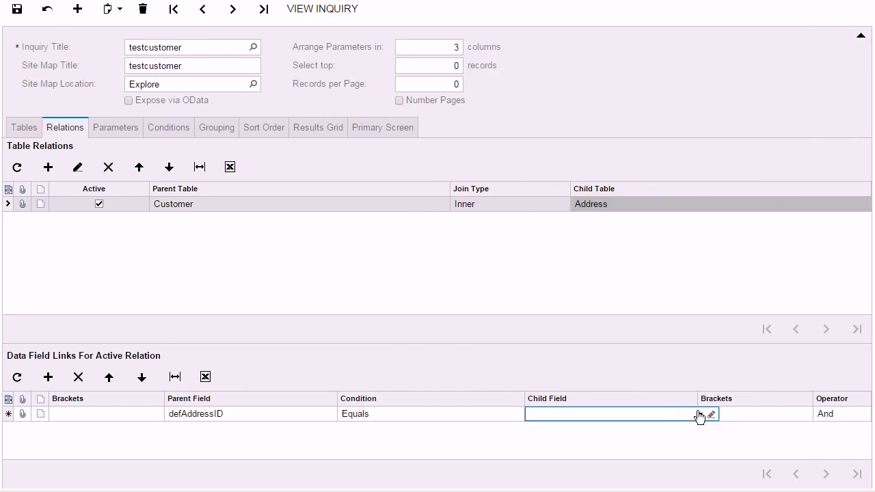
pyautogui.click(699, 415)
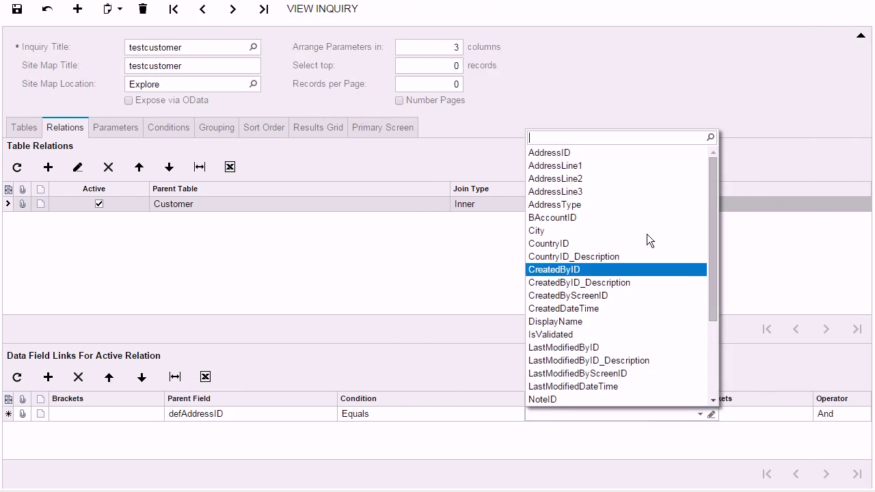
pyautogui.click(632, 152)
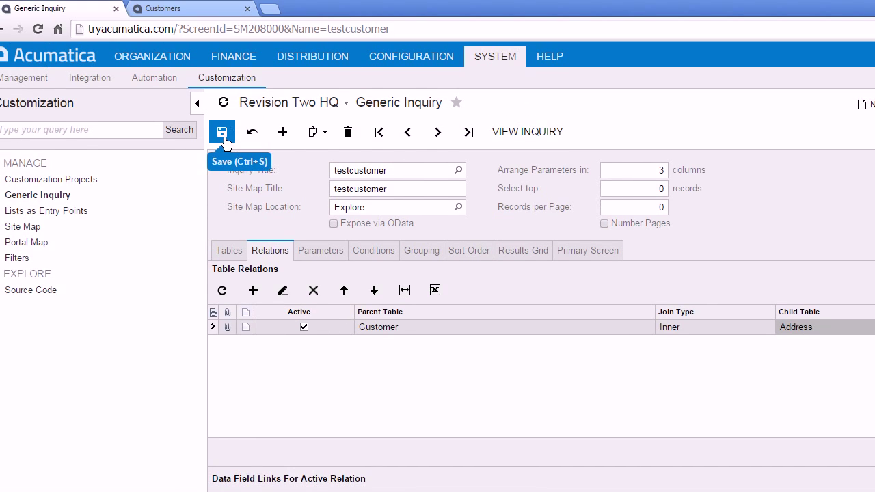
pyautogui.click(222, 134)
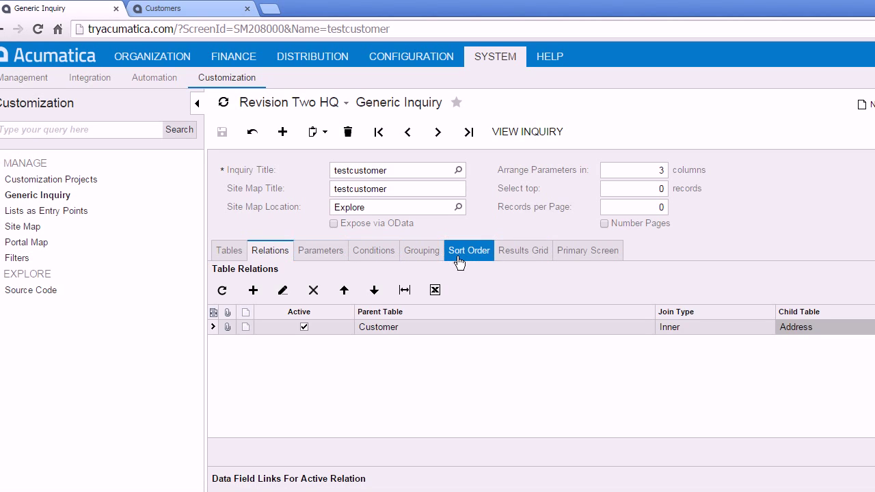
pyautogui.click(523, 253)
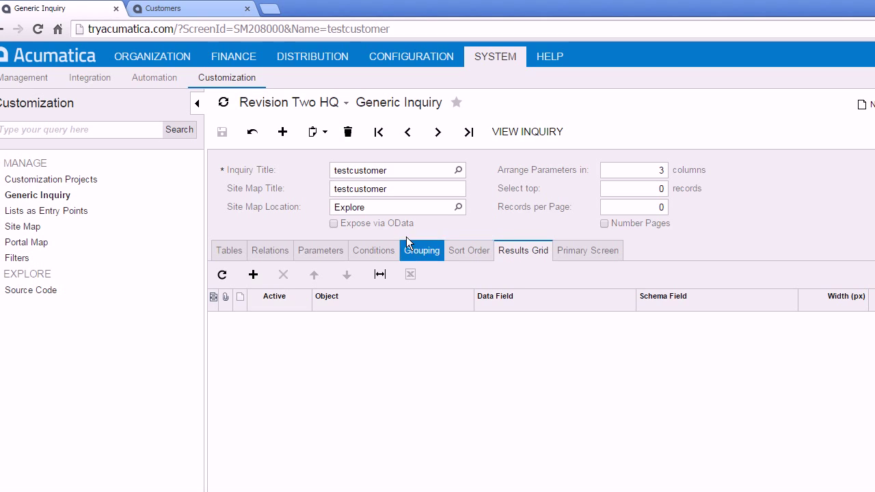
# - Confirm on the Customers screen that Customer ID and Customer Name map to AcctCD and AcctName
pyautogui.click(187, 10)
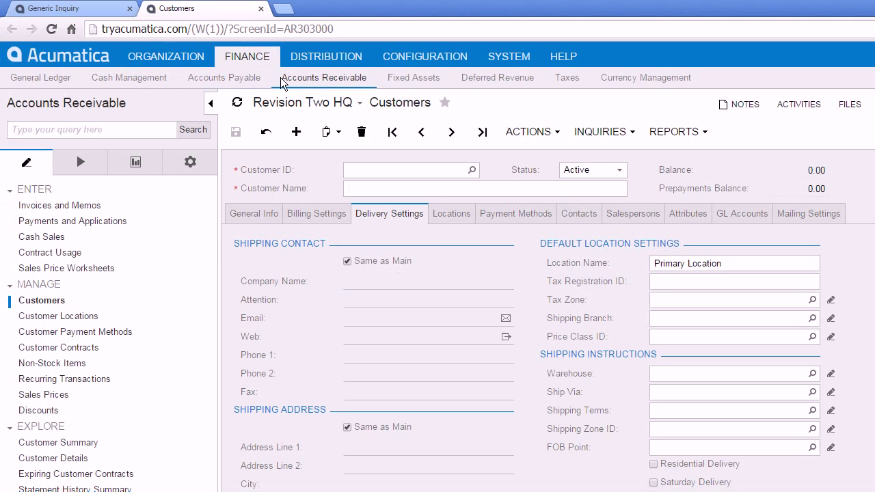
pyautogui.click(422, 168)
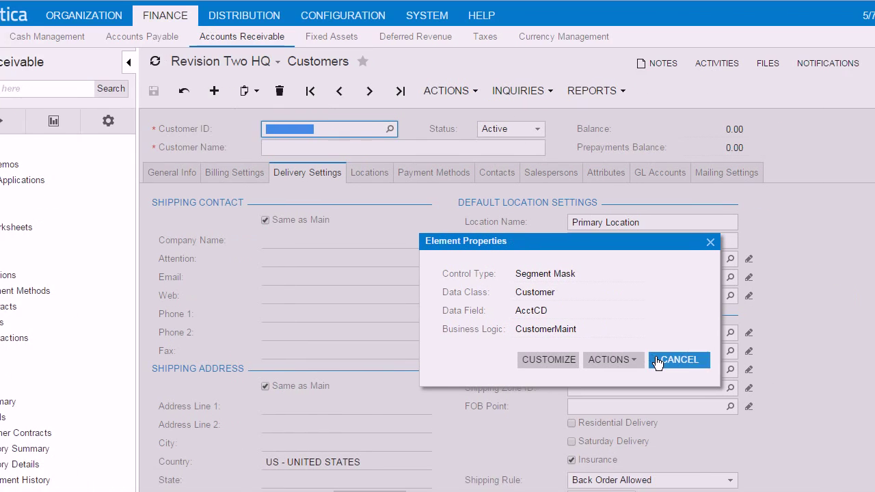
pyautogui.click(758, 400)
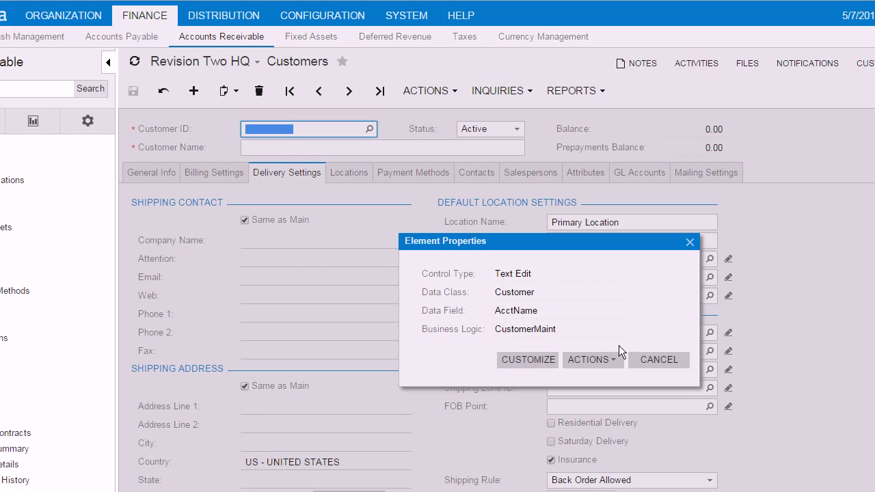
pyautogui.click(659, 359)
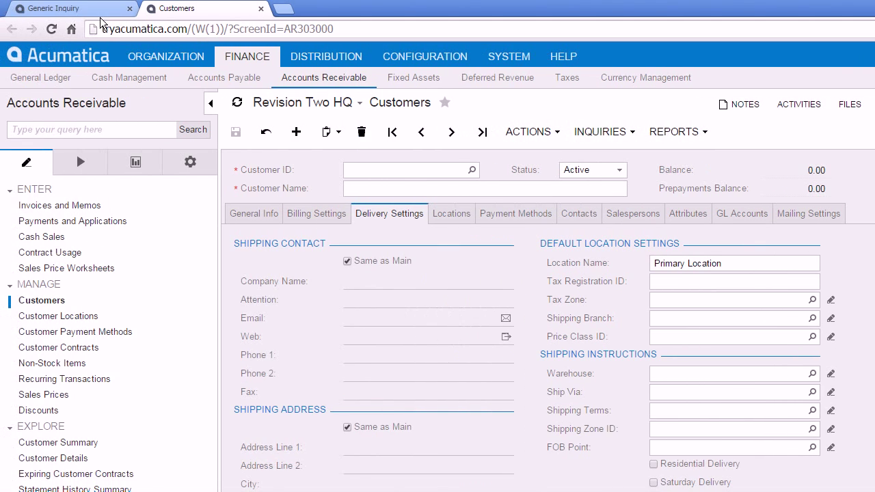
pyautogui.click(54, 8)
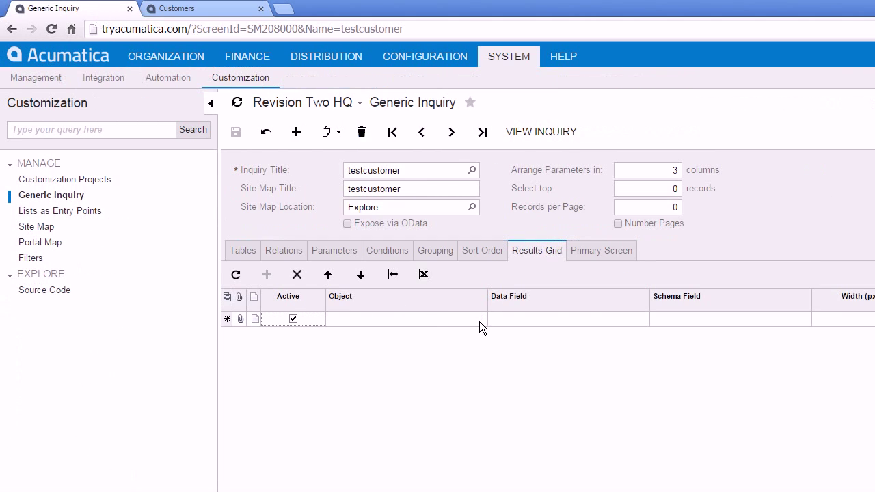
# - Add results grid columns Customer AcctCD and Customer AcctName
pyautogui.click(479, 321)
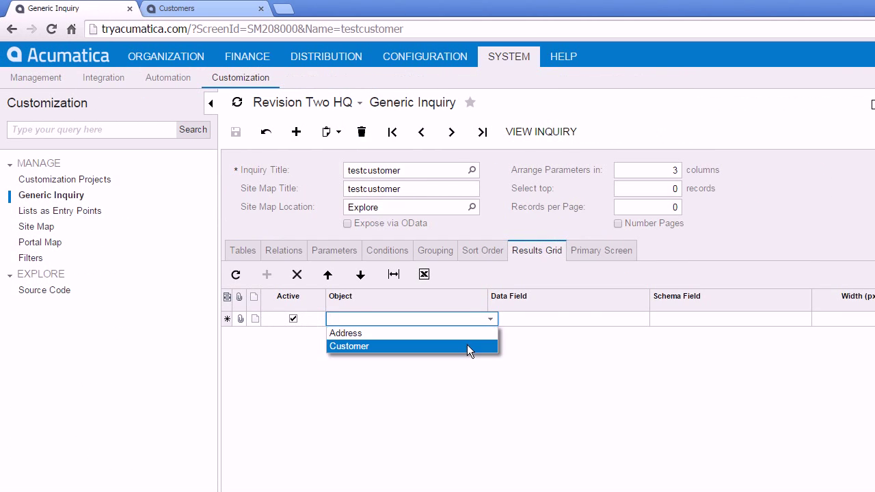
pyautogui.click(467, 346)
pyautogui.click(603, 321)
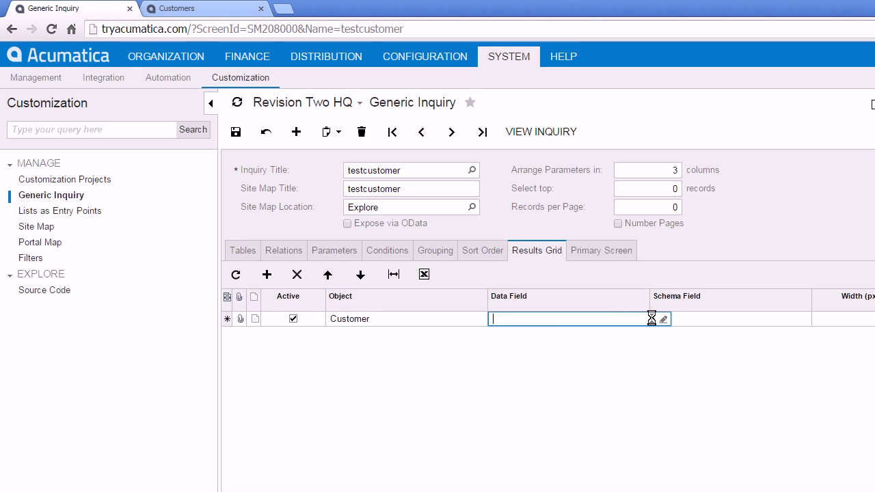
pyautogui.click(651, 319)
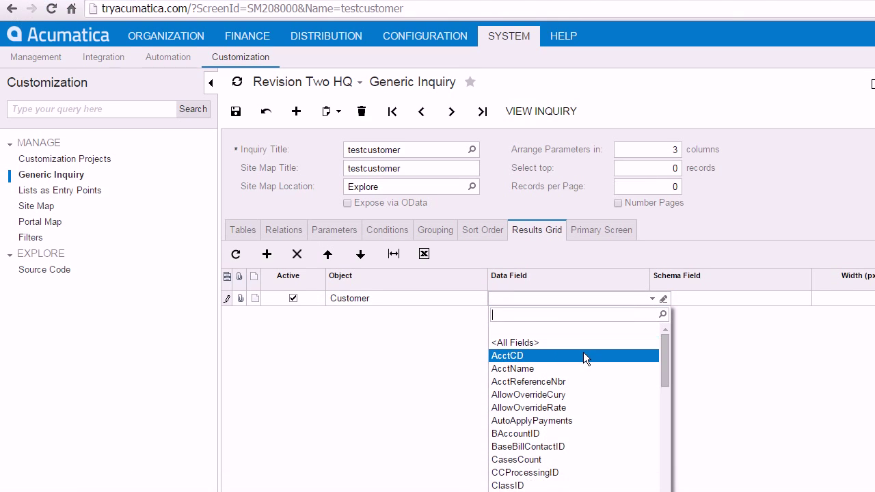
pyautogui.click(581, 375)
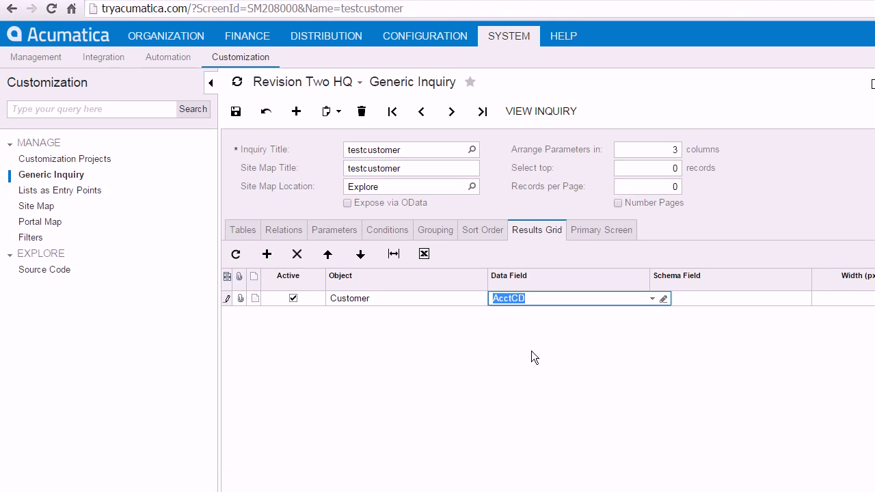
pyautogui.click(267, 254)
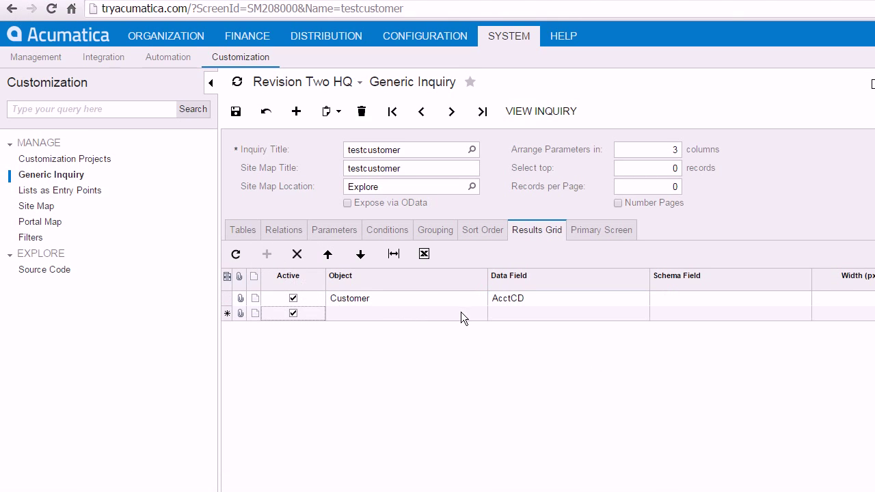
pyautogui.click(490, 316)
pyautogui.click(490, 316)
pyautogui.click(518, 313)
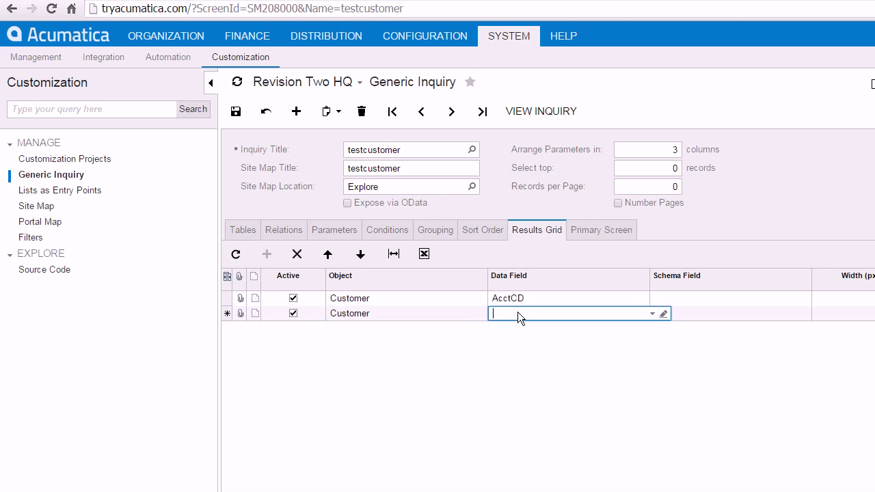
pyautogui.click(651, 316)
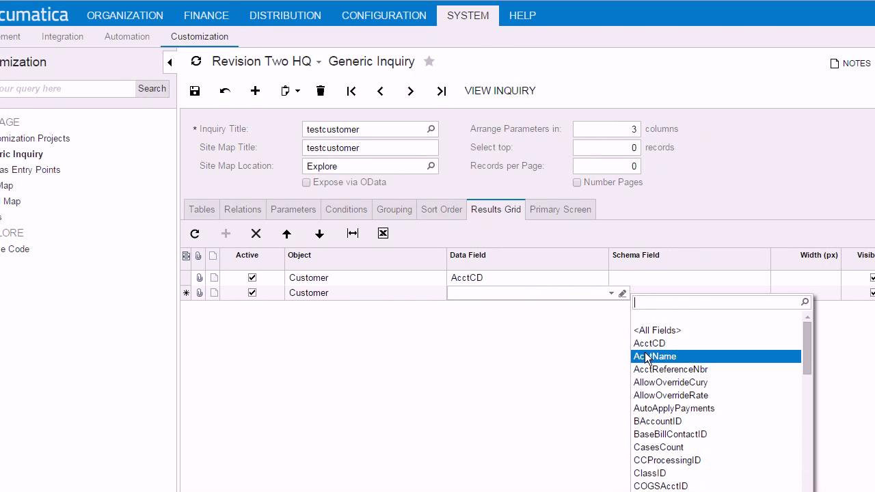
pyautogui.click(691, 378)
pyautogui.press('Tab')
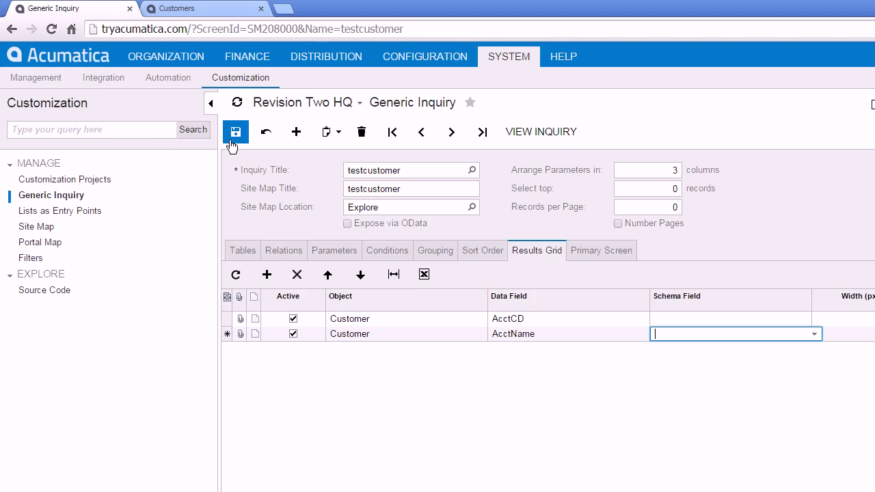
pyautogui.click(209, 15)
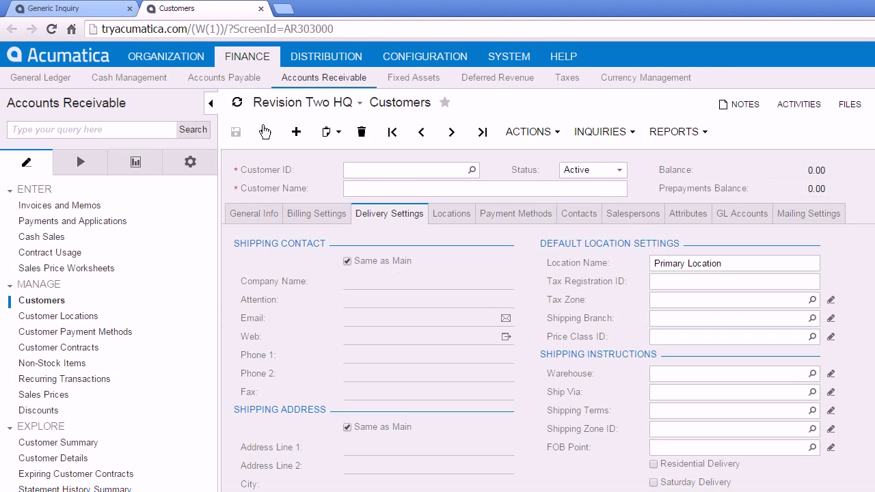
# - Trace the Customers form's City, Country and State fields to Address data fields, including CountryID and State
pyautogui.click(267, 211)
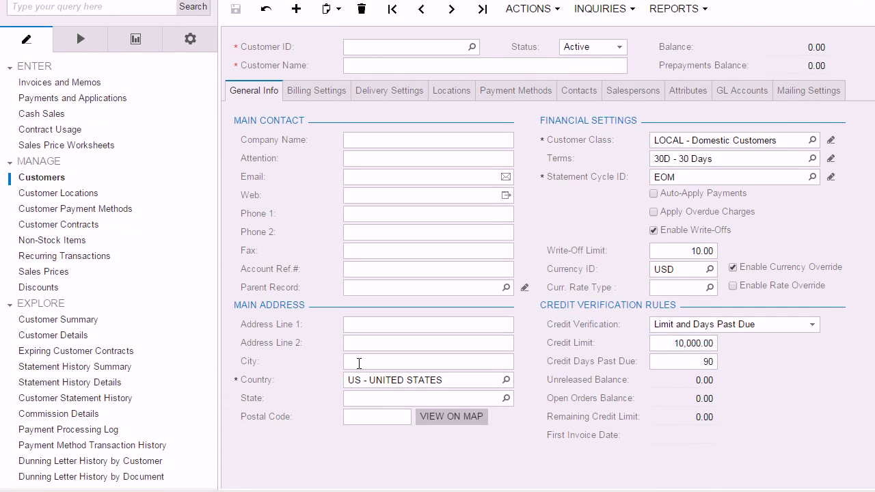
pyautogui.click(363, 363)
pyautogui.keyDown('ctrl'); pyautogui.keyDown('alt'); pyautogui.click(362, 363); pyautogui.keyUp('alt'); pyautogui.keyUp('ctrl')
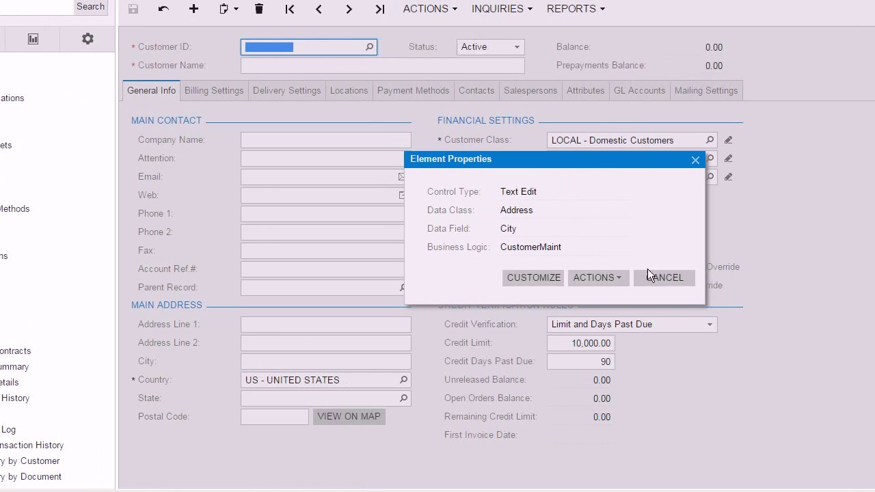
pyautogui.click(767, 278)
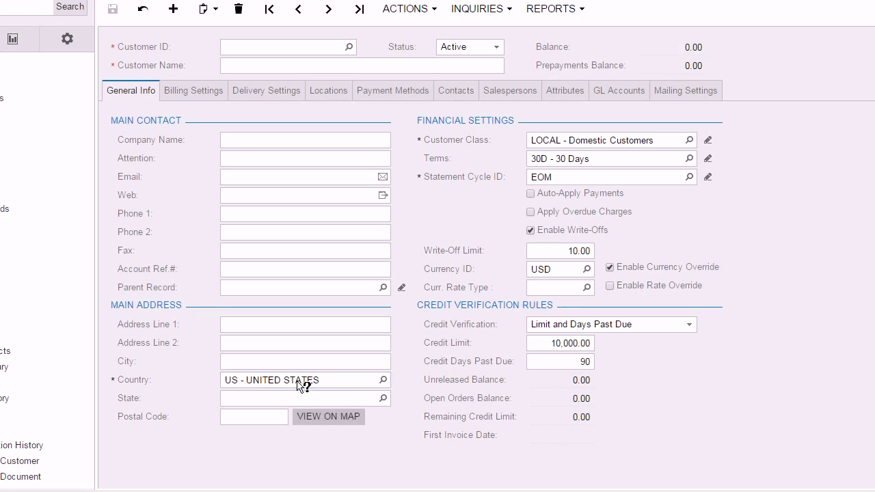
pyautogui.keyDown('ctrl'); pyautogui.keyDown('alt'); pyautogui.click(303, 383); pyautogui.keyUp('alt'); pyautogui.keyUp('ctrl')
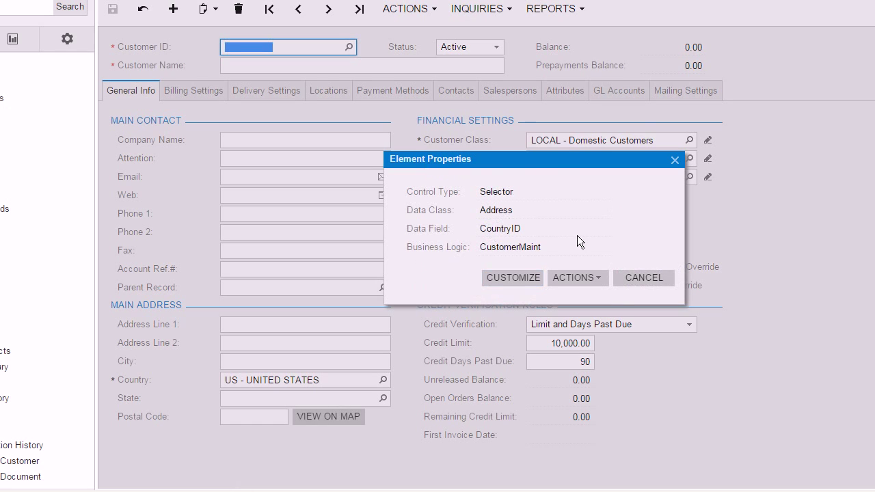
pyautogui.click(635, 279)
pyautogui.keyDown('ctrl'); pyautogui.keyDown('alt'); pyautogui.click(286, 402); pyautogui.keyUp('alt'); pyautogui.keyUp('ctrl')
pyautogui.click(635, 278)
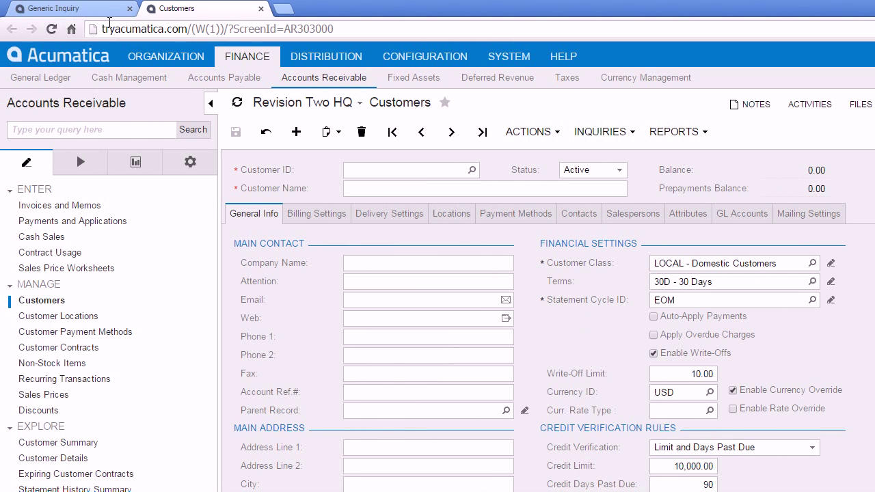
pyautogui.click(51, 8)
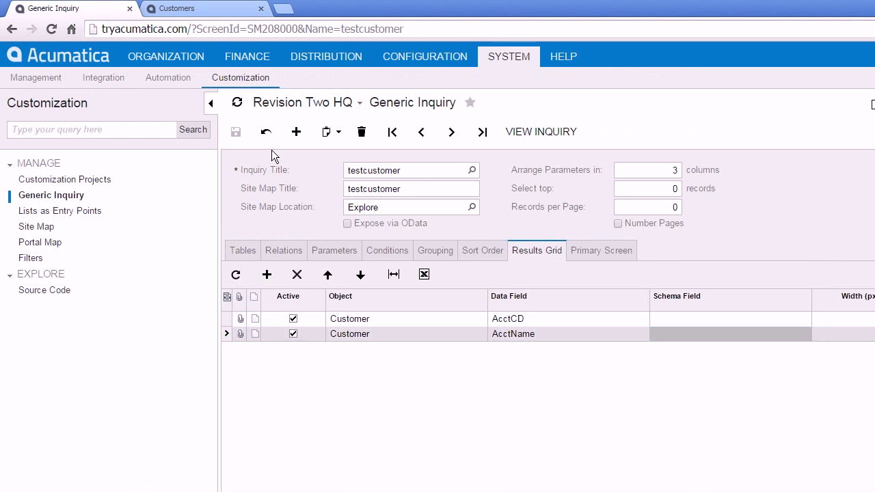
# - Add a results grid row with object Address and data field City
pyautogui.click(270, 276)
pyautogui.click(472, 352)
pyautogui.click(491, 349)
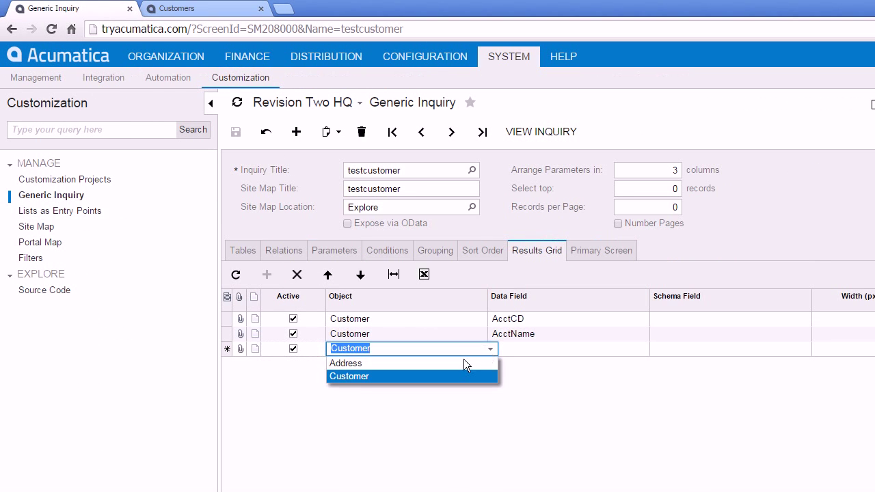
pyautogui.click(464, 363)
pyautogui.click(628, 348)
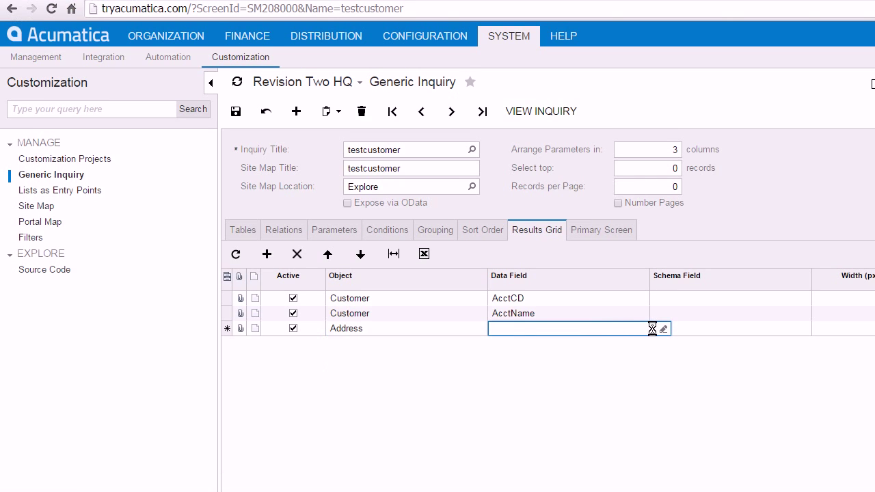
pyautogui.click(650, 330)
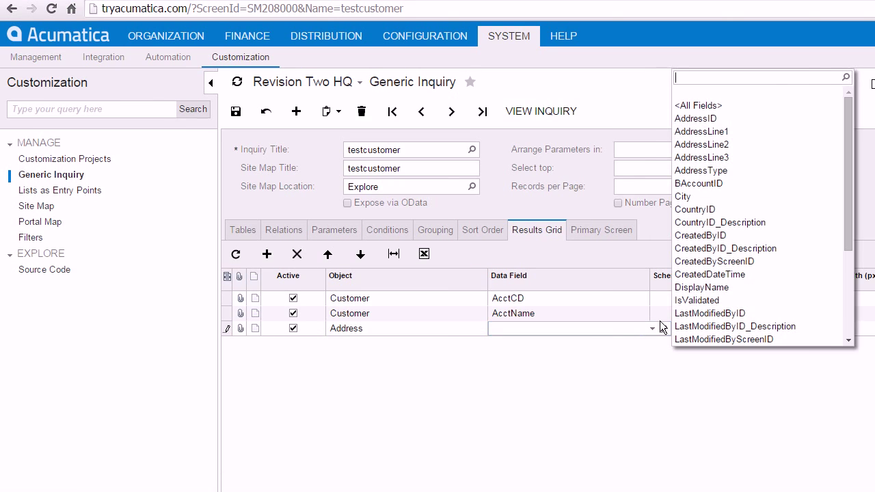
pyautogui.click(723, 198)
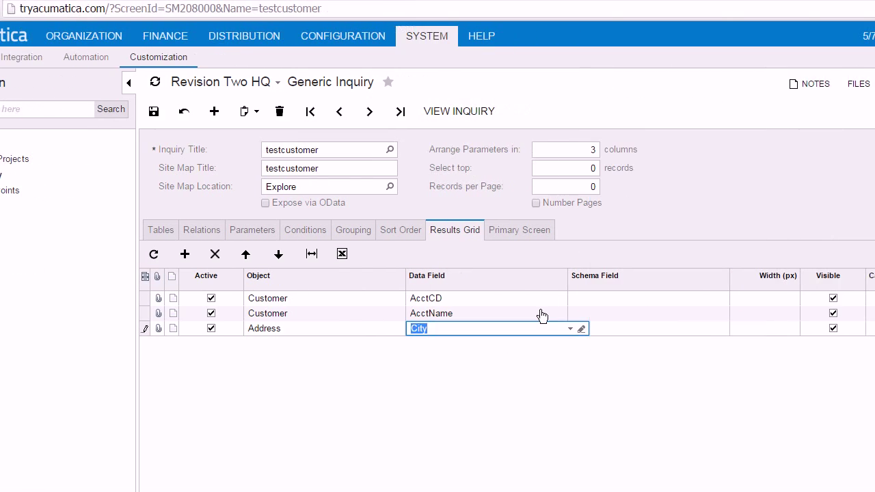
pyautogui.press('Tab')
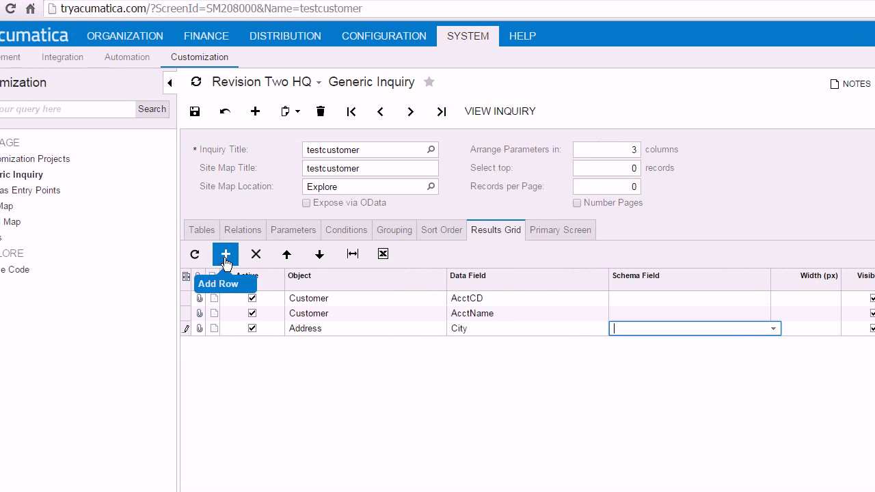
# - Add another Address row with data field CountryID
pyautogui.click(227, 259)
pyautogui.click(426, 347)
pyautogui.press('Tab')
pyautogui.click(612, 344)
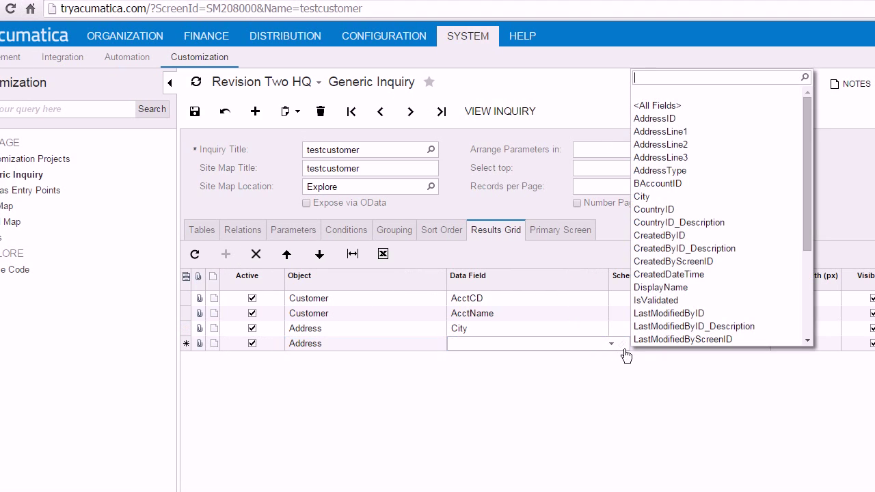
pyautogui.click(753, 211)
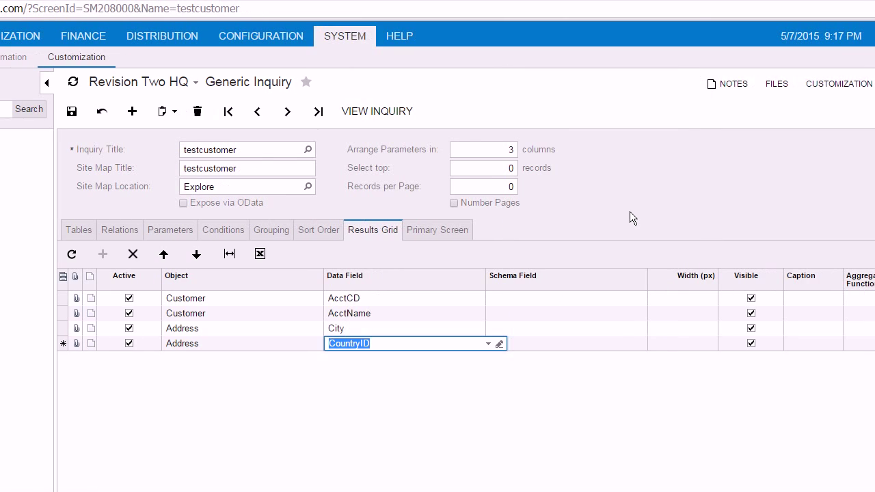
pyautogui.press('Tab')
# - Add an Address State row, found by searching 'sta', and move it above CountryID
pyautogui.click(103, 254)
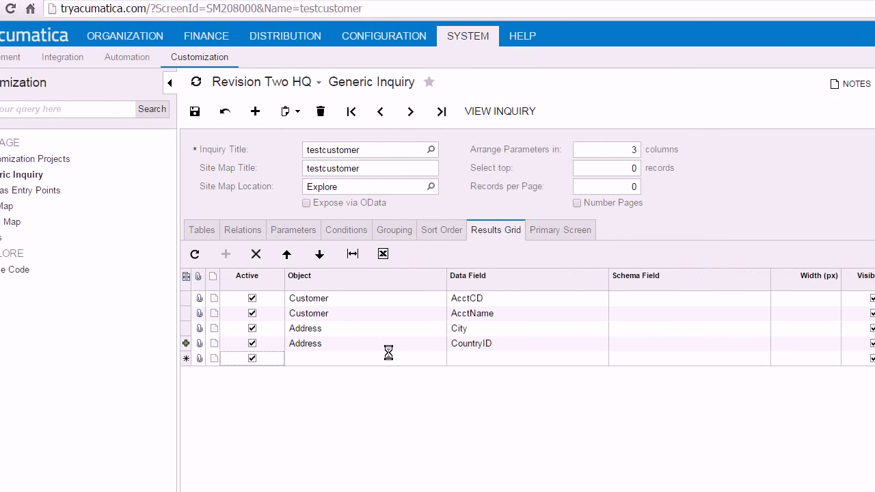
pyautogui.click(428, 359)
pyautogui.click(448, 359)
pyautogui.click(504, 359)
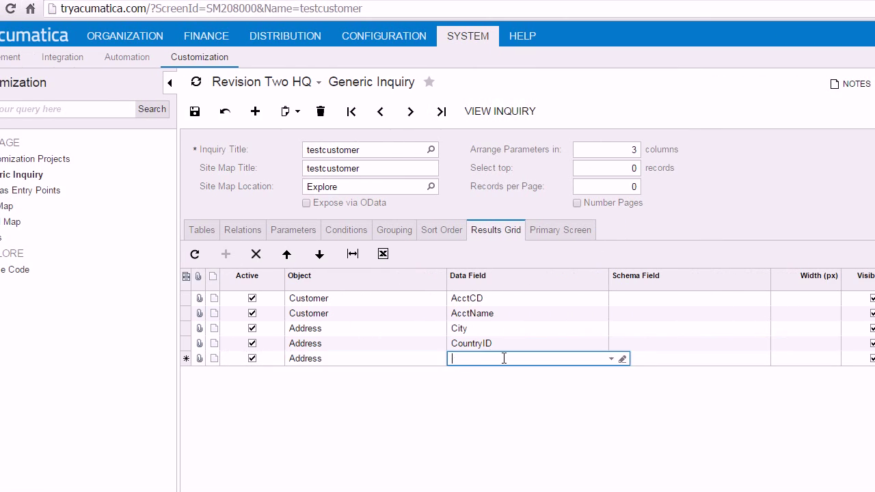
pyautogui.click(612, 359)
pyautogui.write('sta')
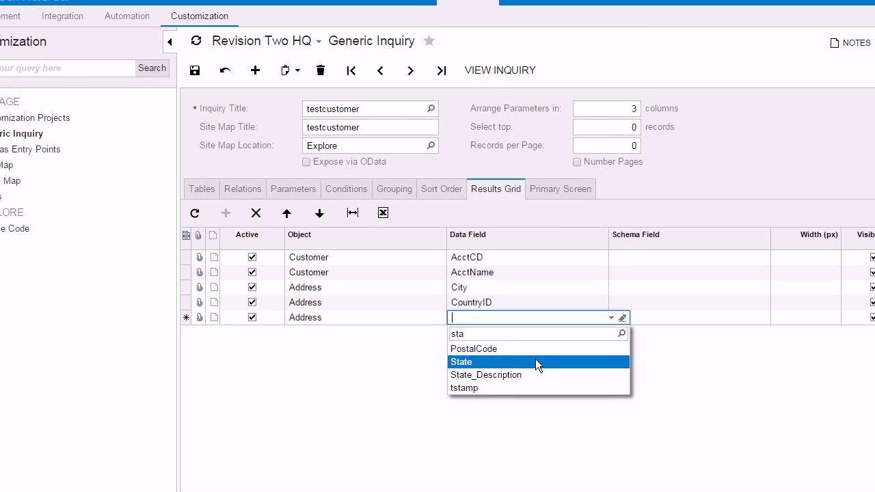
pyautogui.click(535, 362)
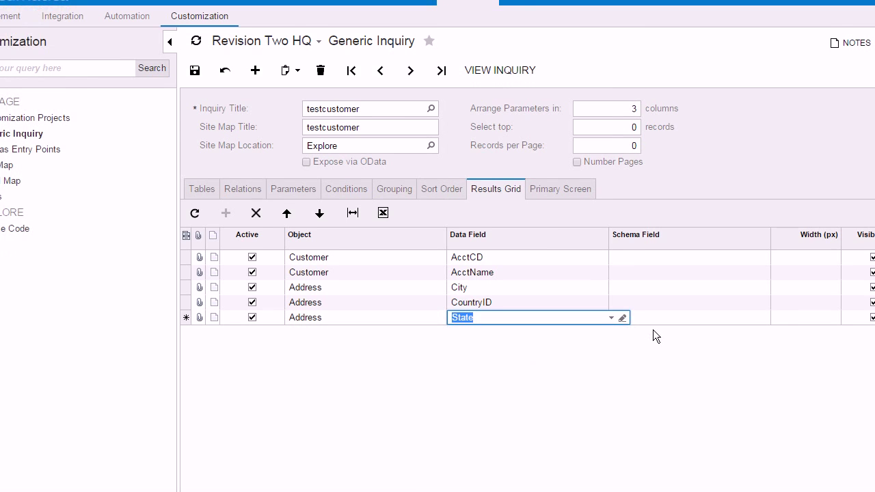
pyautogui.press('Tab')
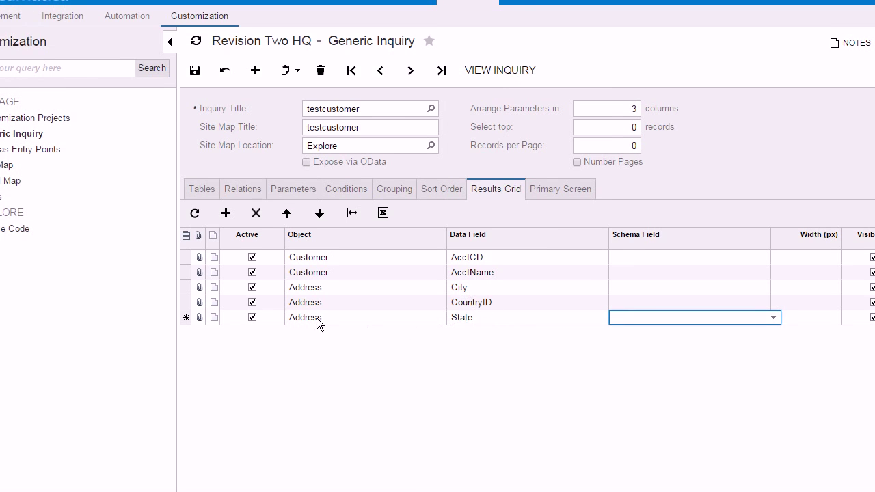
pyautogui.click(327, 215)
pyautogui.click(327, 216)
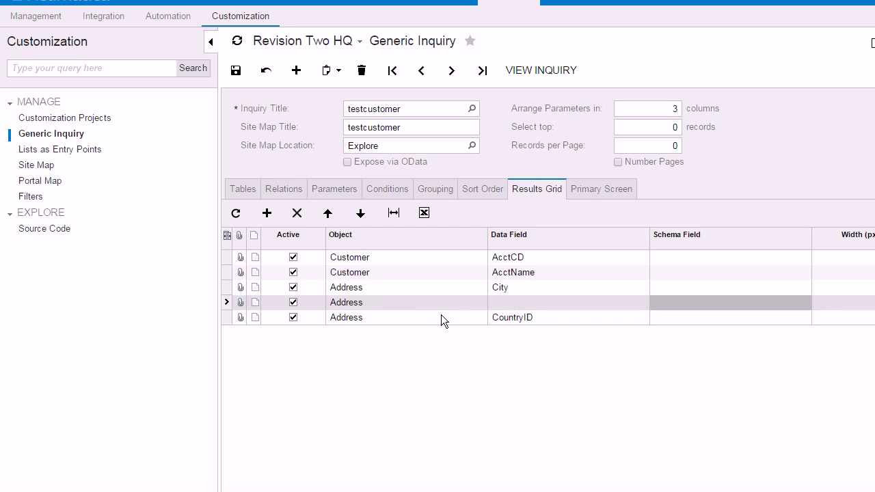
# - Change the fourth row's data field to State and save the inquiry
pyautogui.click(523, 302)
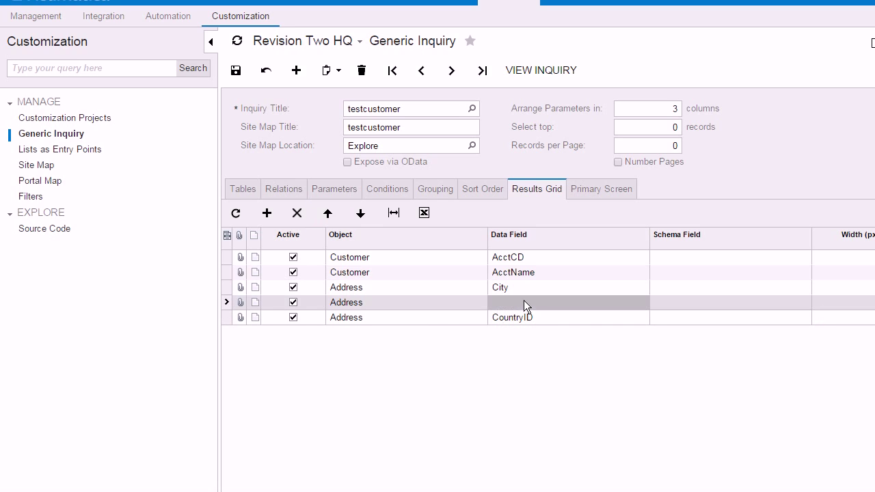
pyautogui.click(603, 305)
pyautogui.click(651, 304)
pyautogui.write('sta')
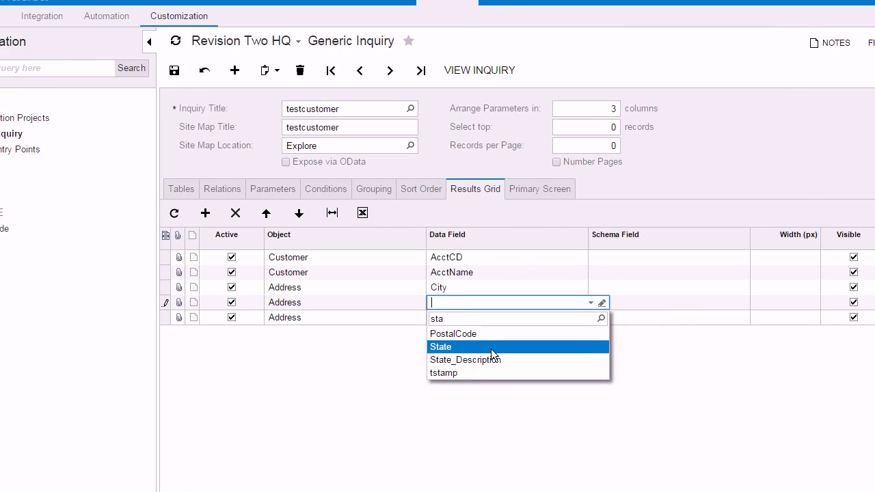
pyautogui.click(491, 348)
pyautogui.click(174, 71)
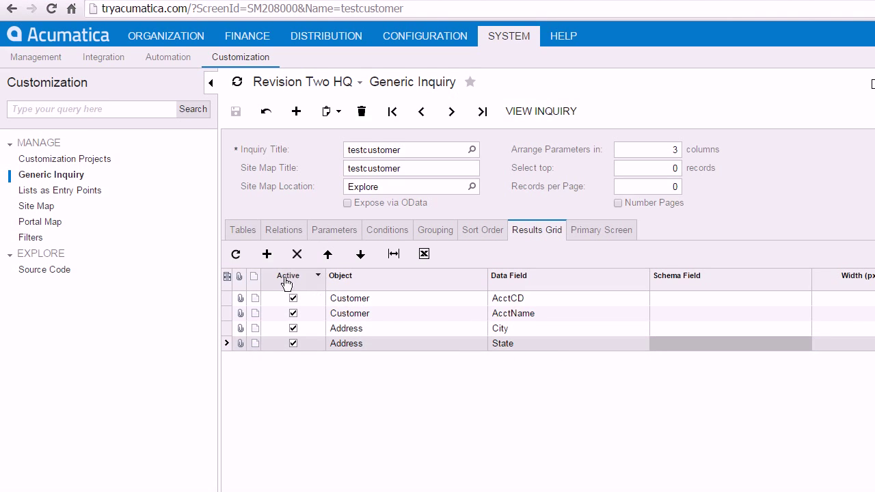
# - Add a fifth row with Address CountryID_Description, found by searching 'coun'
pyautogui.click(267, 254)
pyautogui.click(534, 359)
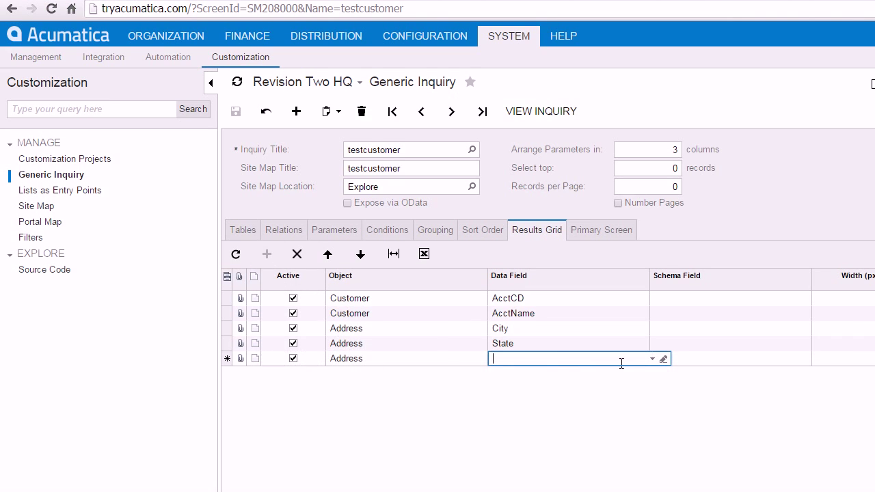
pyautogui.click(652, 359)
pyautogui.write('coun')
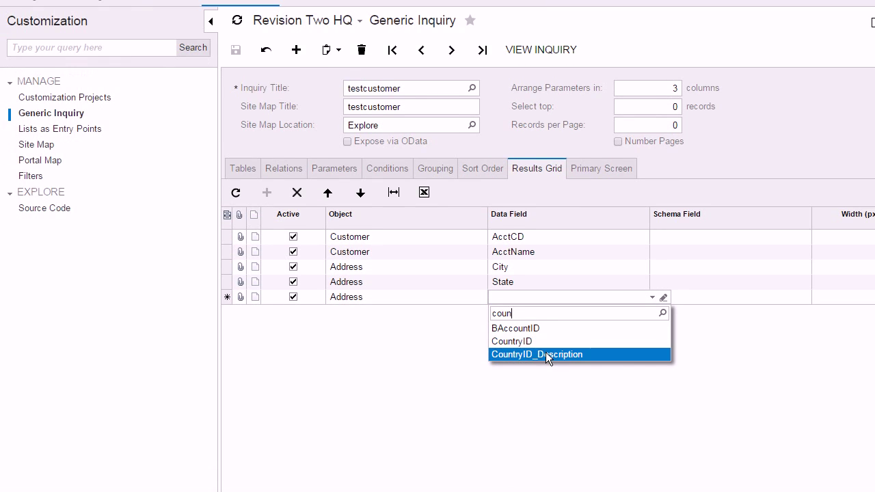
pyautogui.click(546, 353)
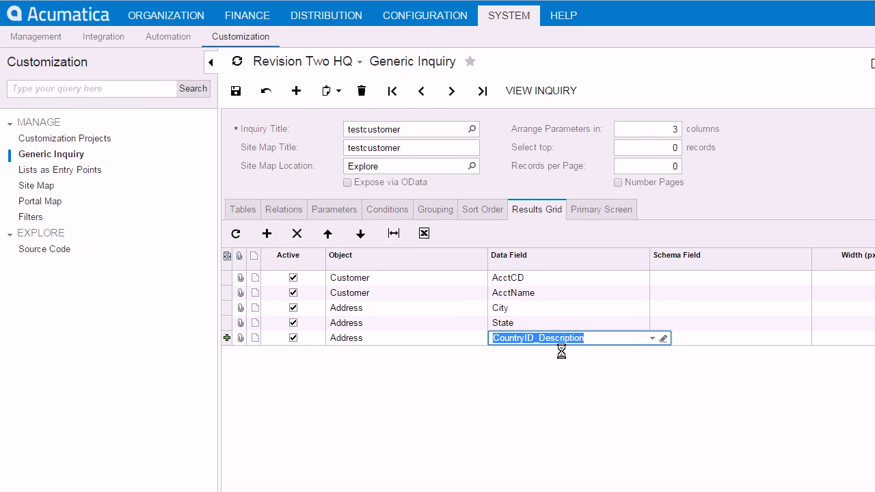
pyautogui.click(780, 324)
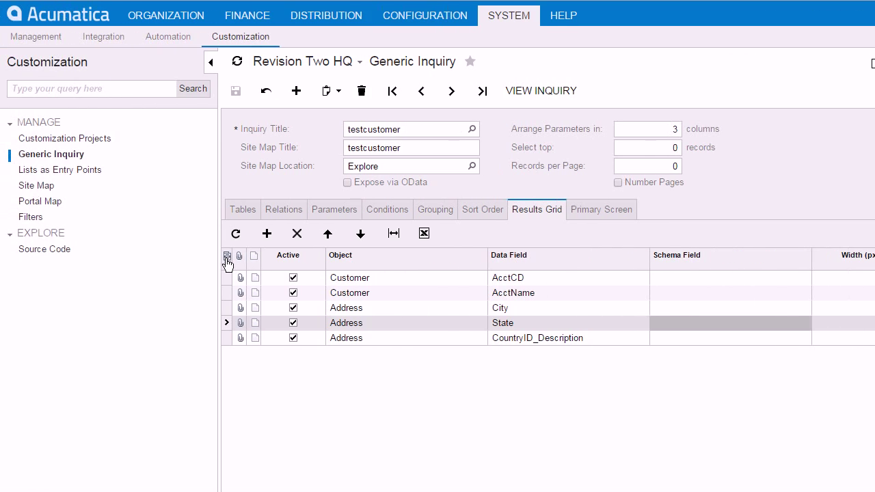
pyautogui.click(227, 260)
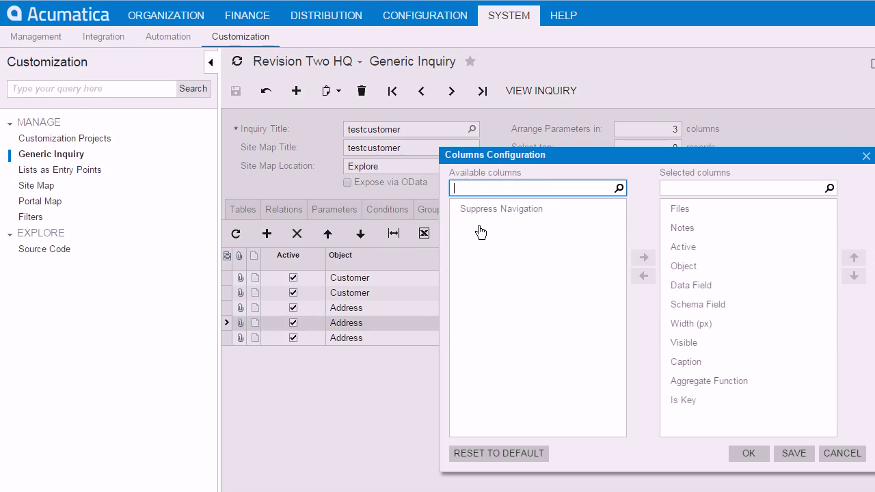
pyautogui.click(725, 248)
pyautogui.click(792, 368)
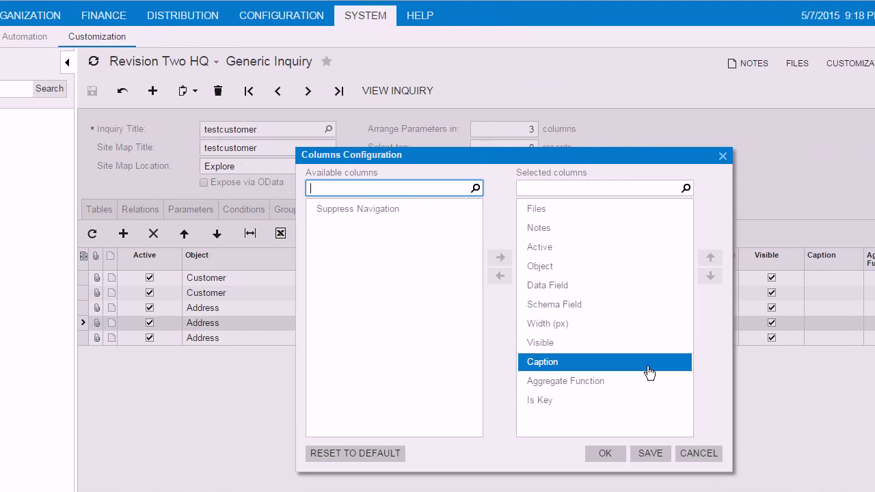
pyautogui.click(692, 453)
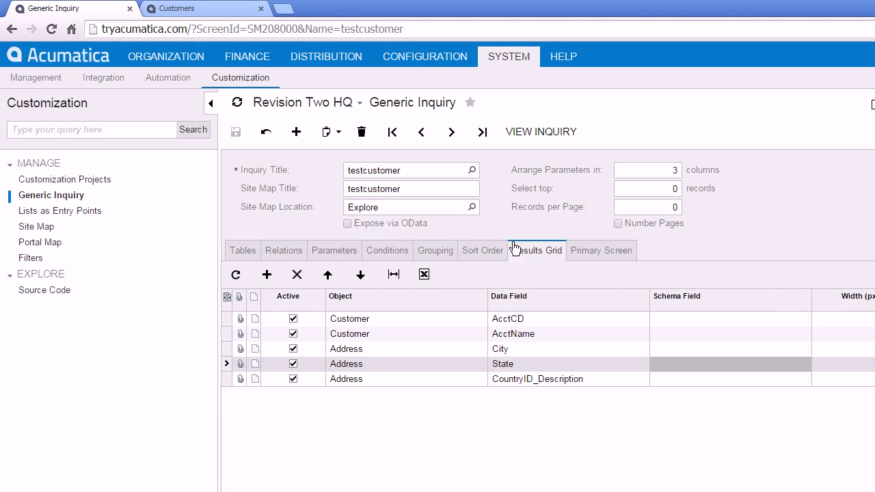
pyautogui.click(549, 131)
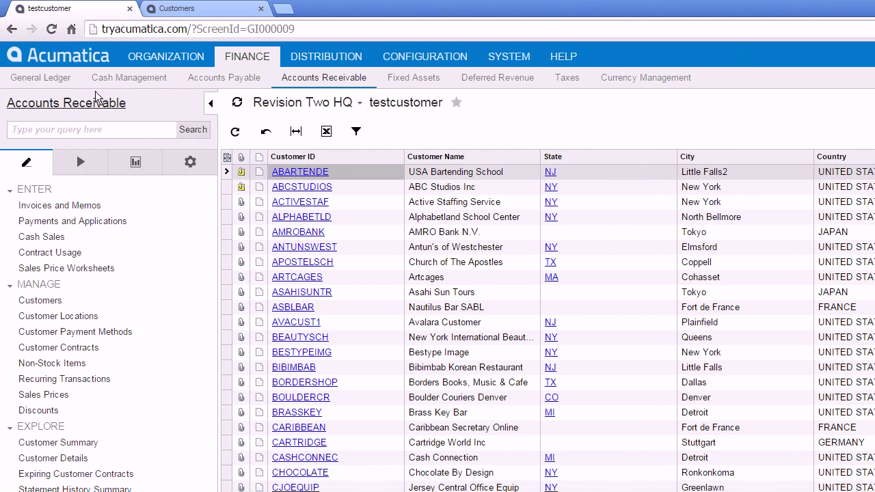
pyautogui.click(11, 28)
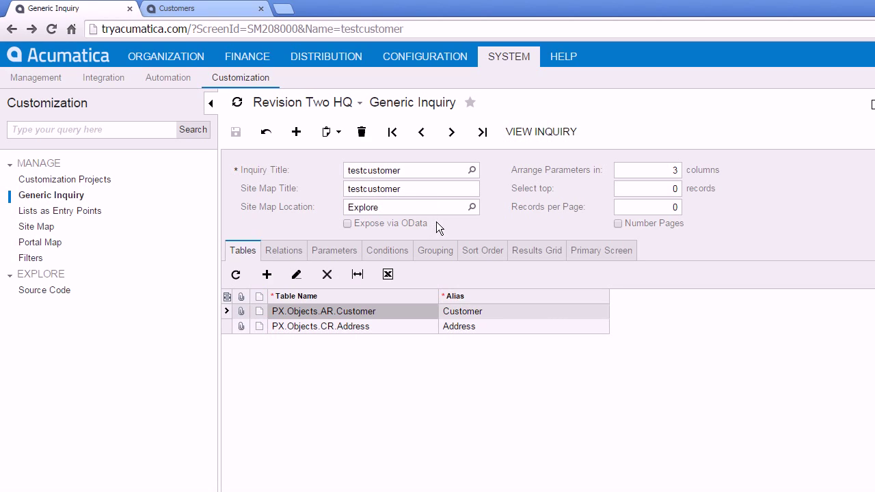
# - Turn on Expose via OData for testcustomer and save the inquiry
pyautogui.click(348, 223)
pyautogui.click(236, 133)
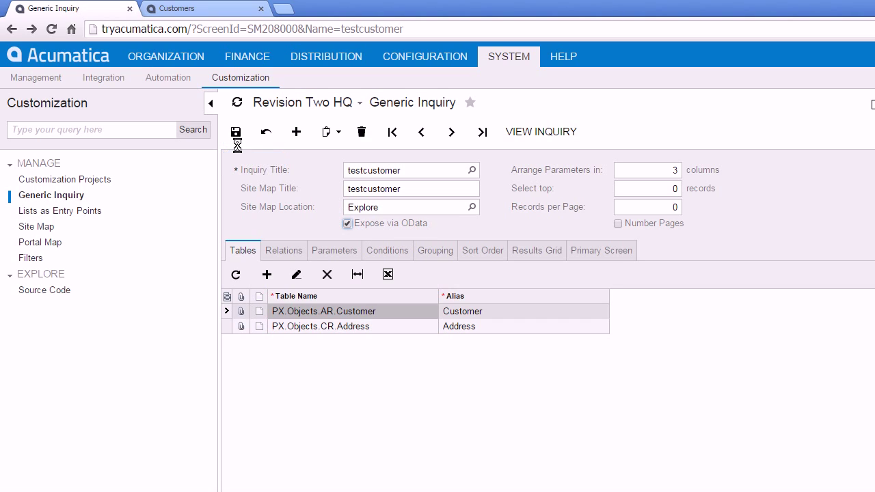